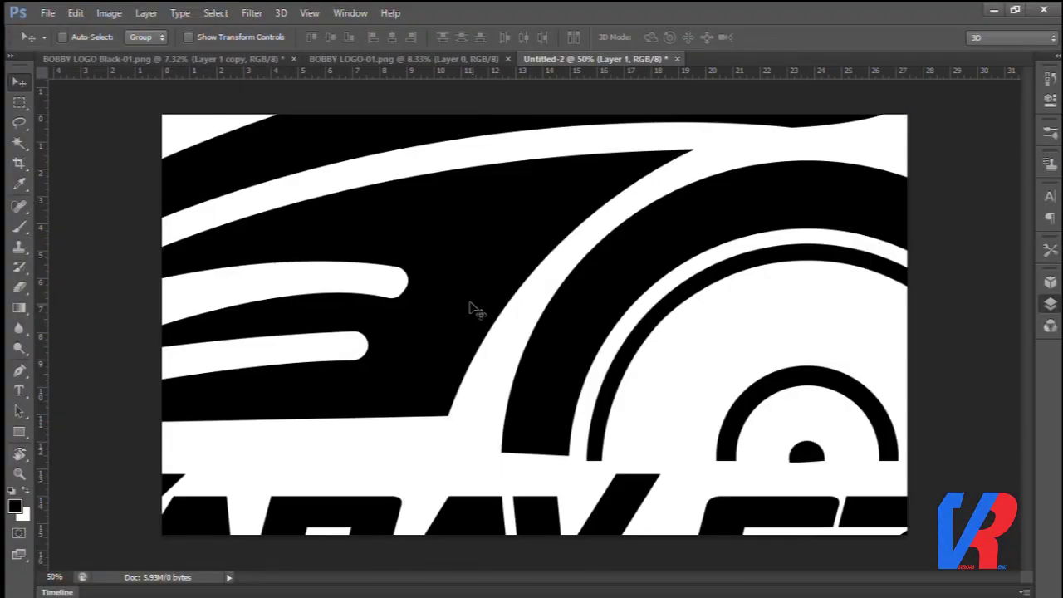
Zoom out on the Untitled-2 document to see its close-up of the black-and-white bike logo.
{"action": "key", "text": "ctrl+minus"}
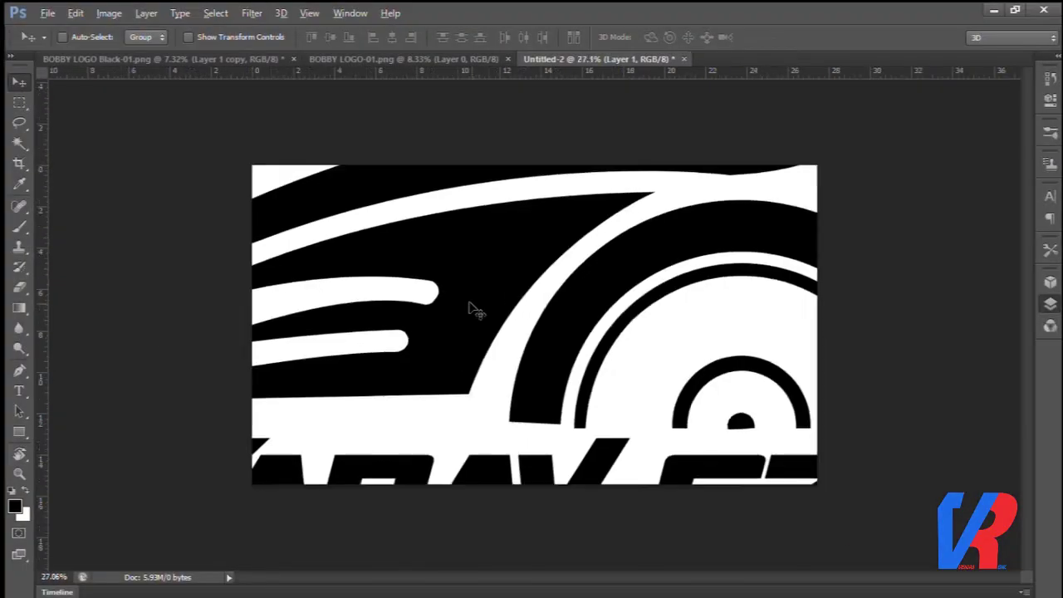
Scale the black bike logo down with Free Transform until it fits inside the white canvas.
{"action": "key", "text": "ctrl+minus"}
{"action": "key", "text": "ctrl+t"}
{"action": "mouse_move", "coordinate": [711, 143]}
{"action": "left_mouse_down"}
{"action": "mouse_move", "coordinate": [490, 207]}
{"action": "mouse_move", "coordinate": [103, 402]}
{"action": "mouse_move", "coordinate": [527, 326]}
{"action": "left_mouse_up"}
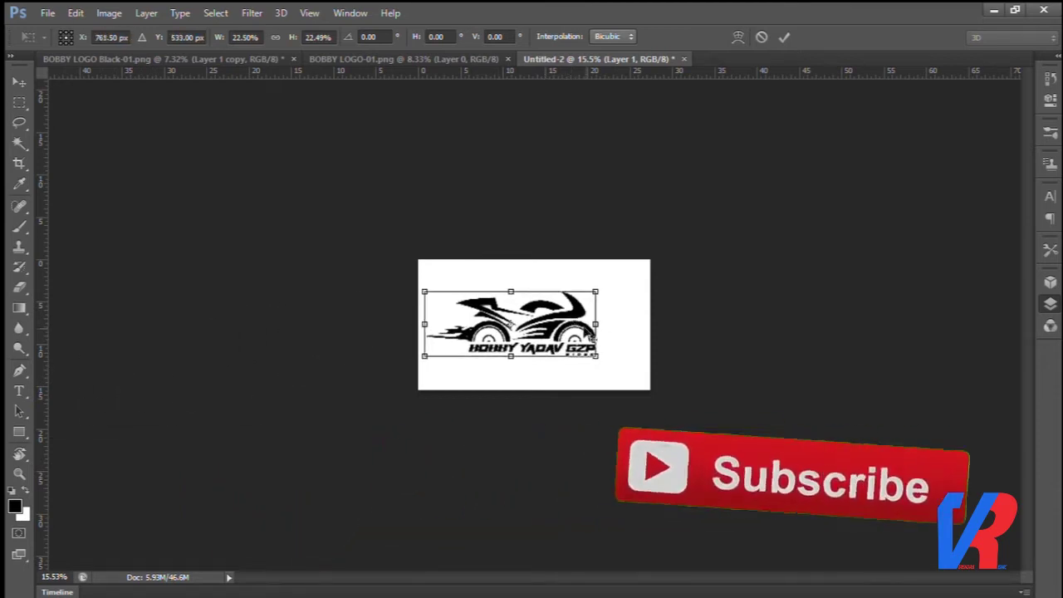
{"action": "key", "text": "ctrl+plus"}
{"action": "key", "text": "ctrl+plus"}
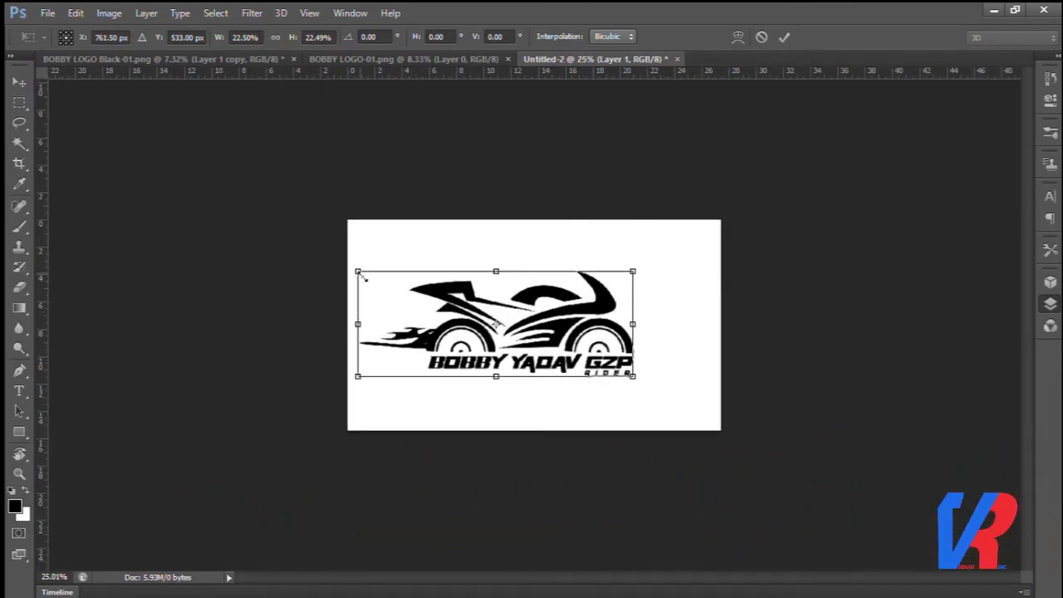
{"action": "left_click_drag", "start_coordinate": [363, 278], "coordinate": [394, 283]}
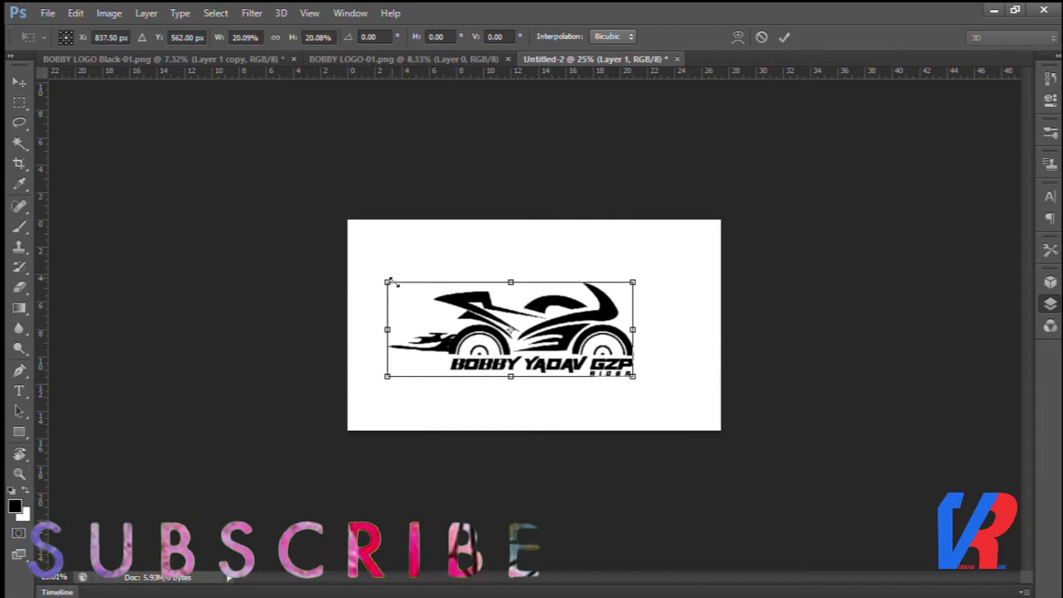
{"action": "left_click_drag", "start_coordinate": [392, 283], "coordinate": [399, 284]}
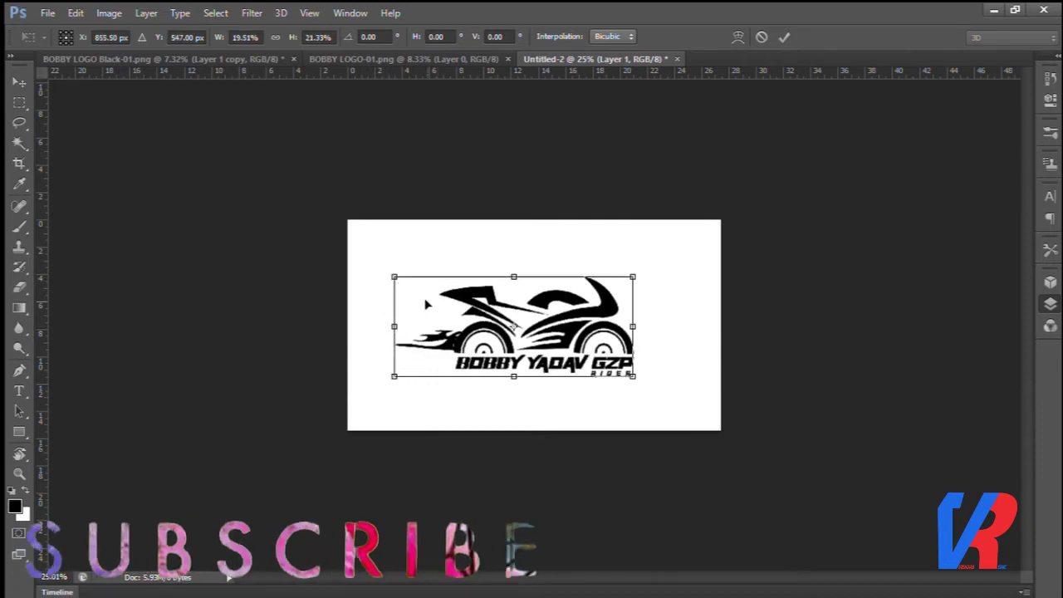
{"action": "left_click_drag", "start_coordinate": [394, 276], "coordinate": [405, 281]}
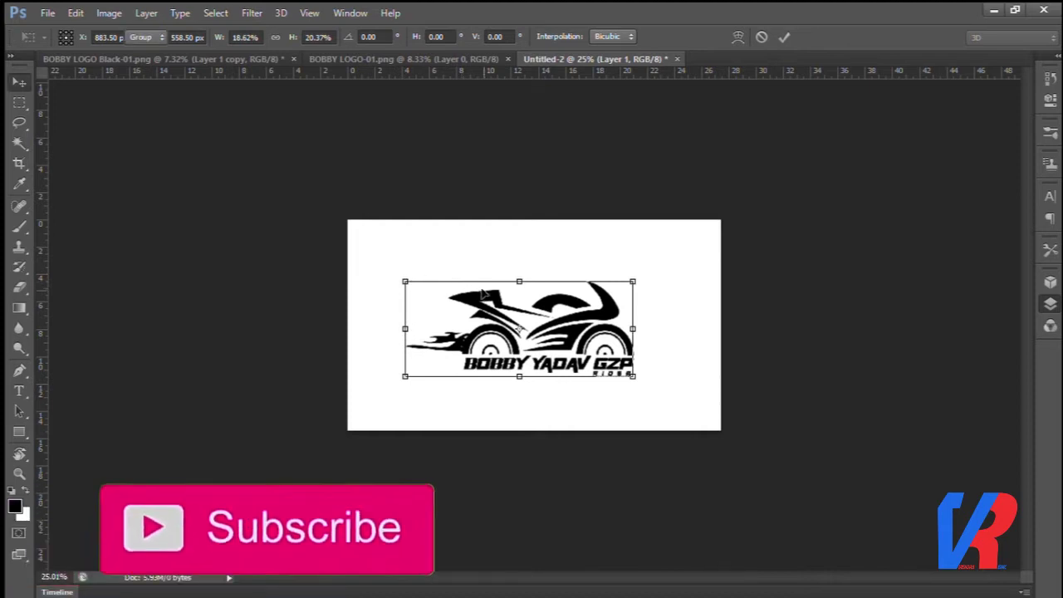
{"action": "key", "text": "Return"}
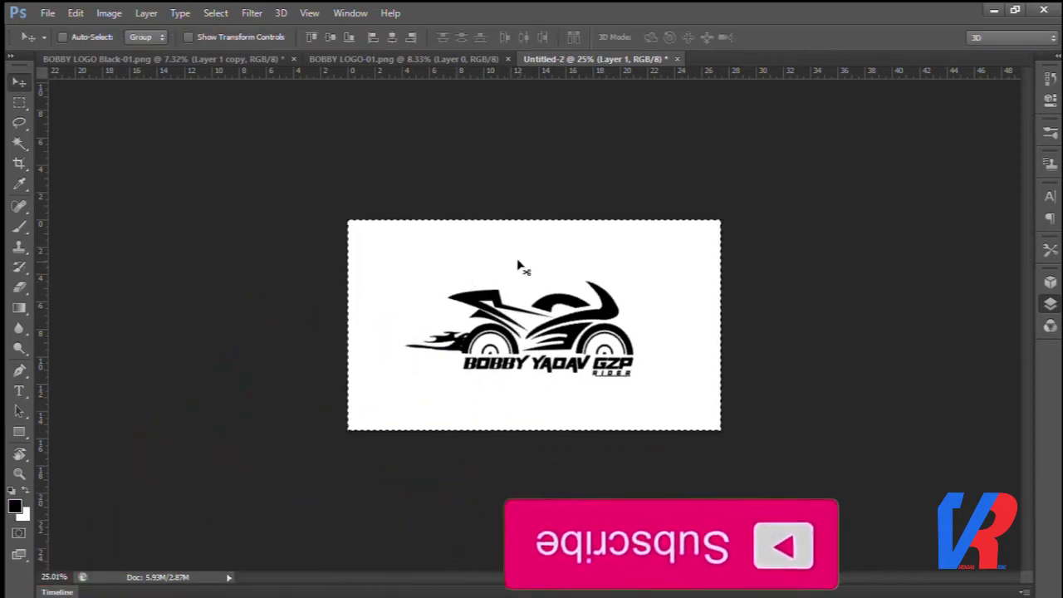
Centre the logo vertically and horizontally on the canvas, deselect, and nudge it slightly left.
{"action": "left_click", "coordinate": [329, 37]}
{"action": "left_click", "coordinate": [392, 37]}
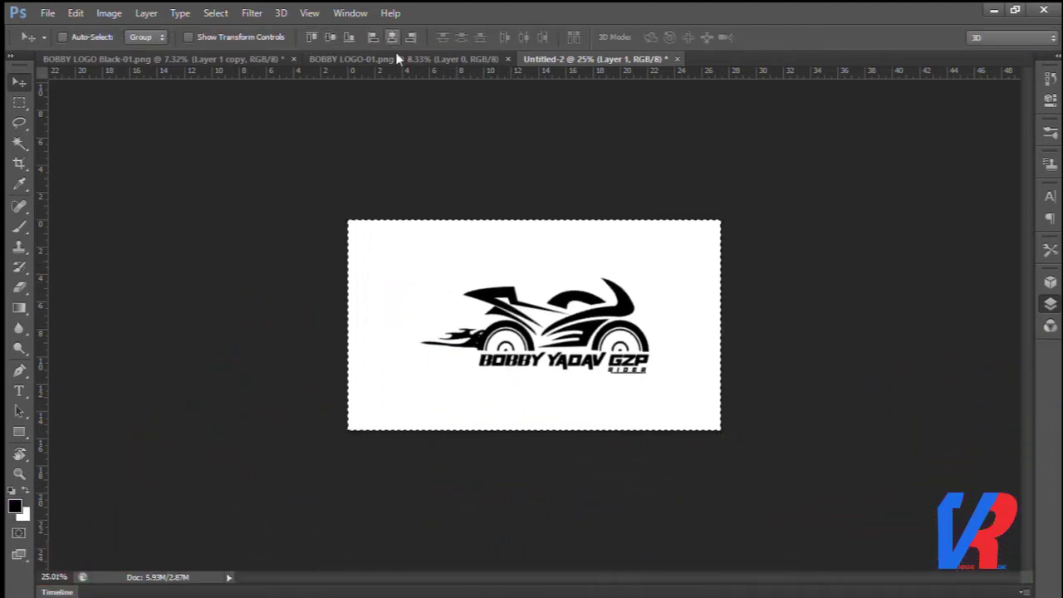
{"action": "key", "text": "ctrl+d"}
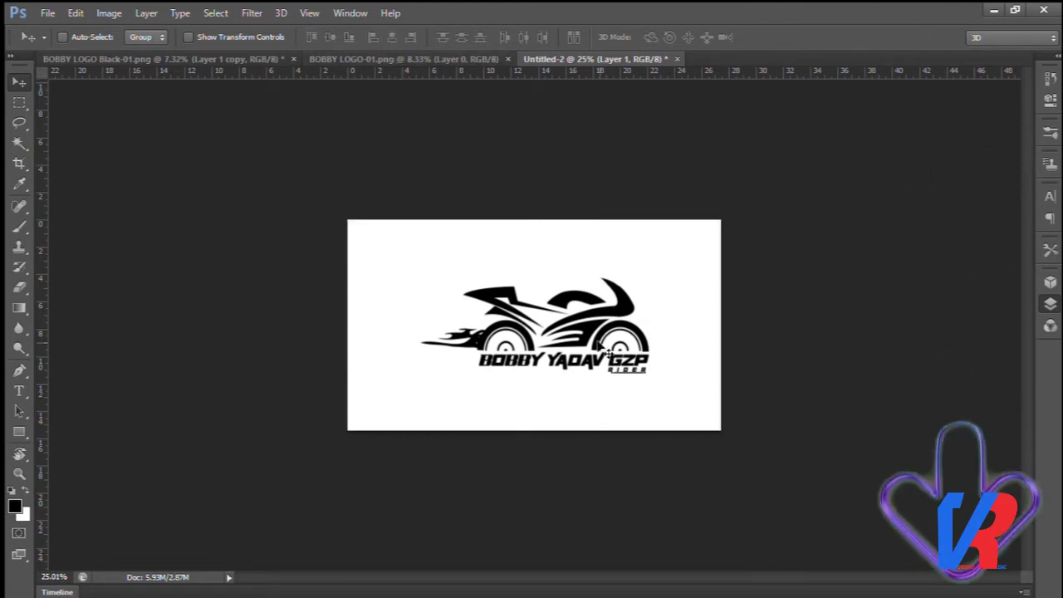
{"action": "left_click_drag", "start_coordinate": [580, 337], "coordinate": [566, 337]}
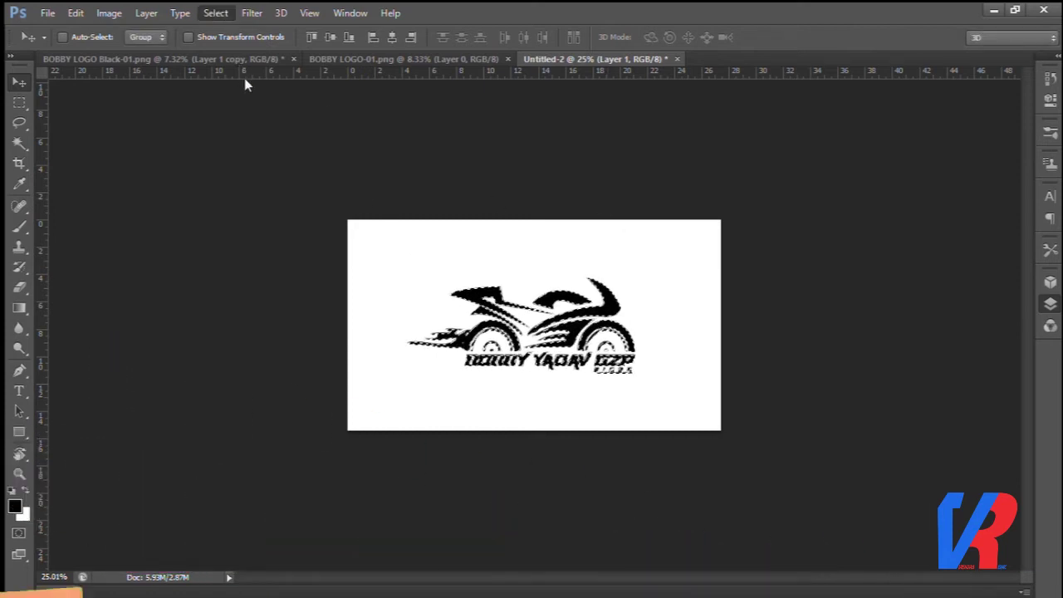
{"action": "key", "text": "ctrl+a"}
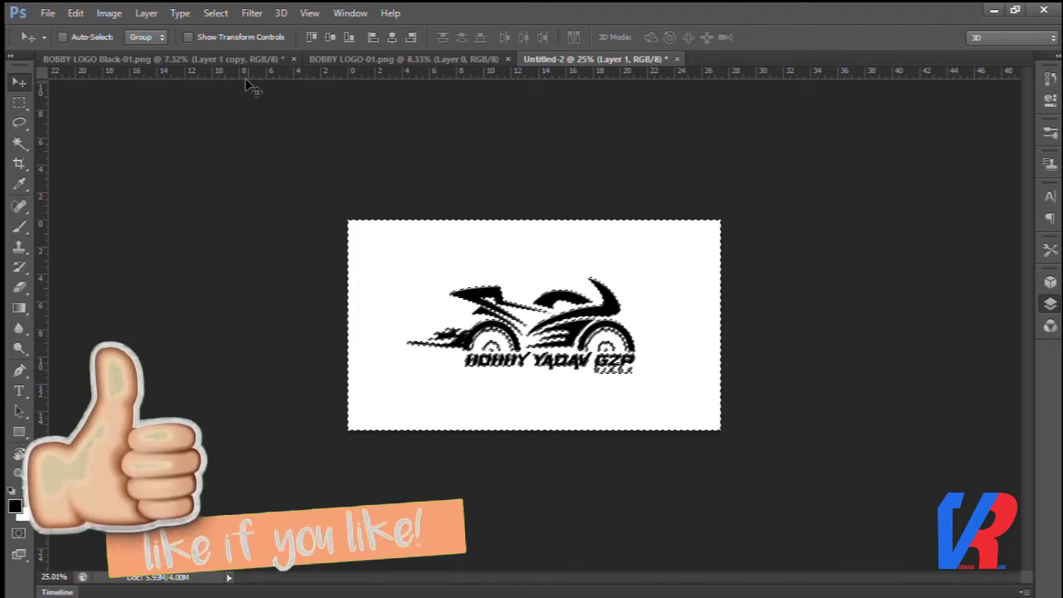
{"action": "key", "text": "ctrl+d"}
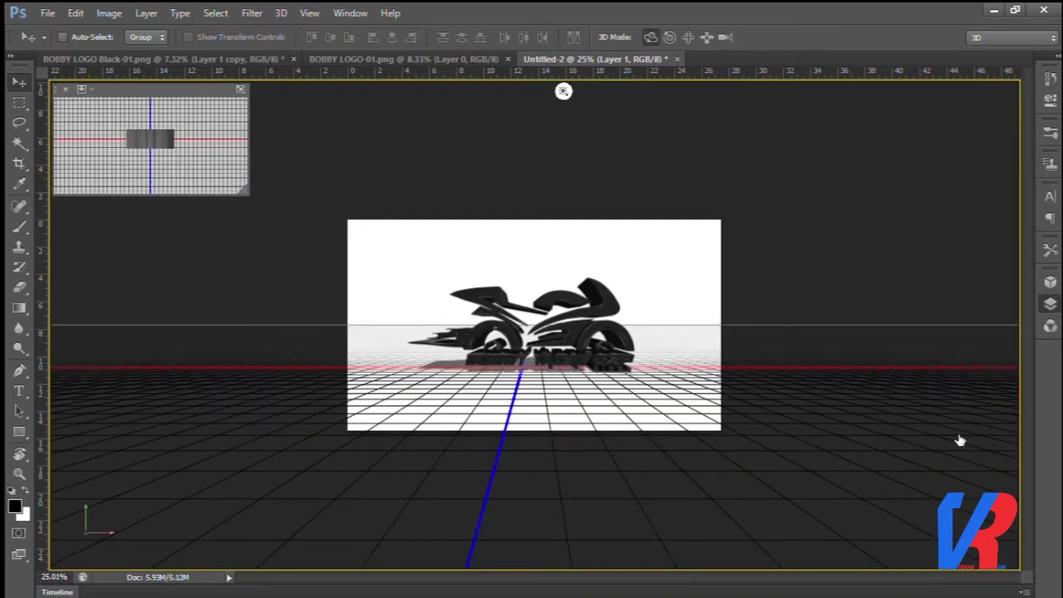
Extrude the flat bike logo into a 3D object and fit the canvas to the window.
{"action": "key", "text": "ctrl+e"}
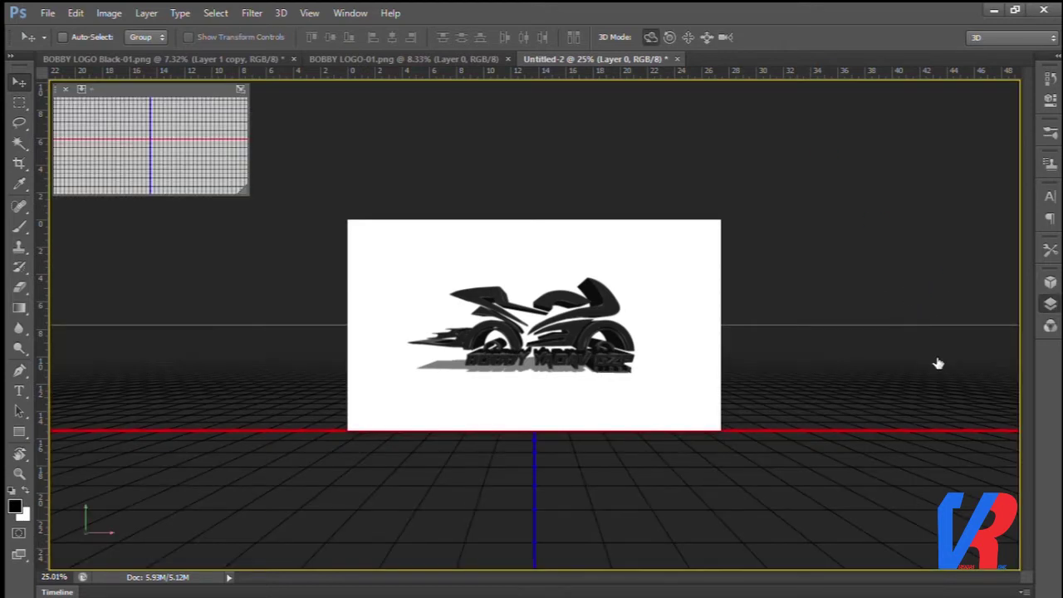
{"action": "key", "text": "ctrl+z"}
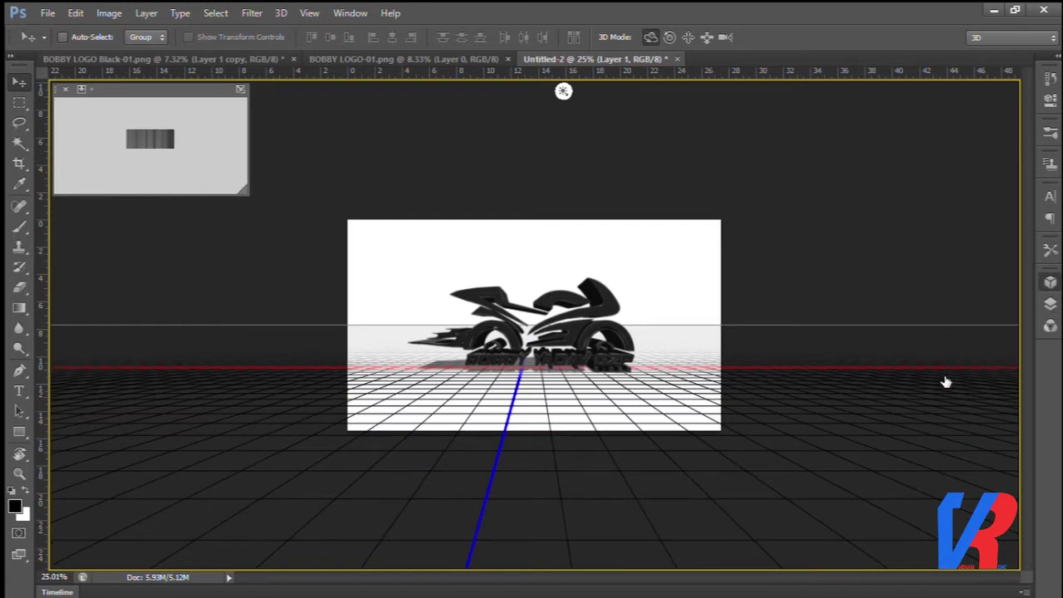
{"action": "key", "text": "ctrl+0"}
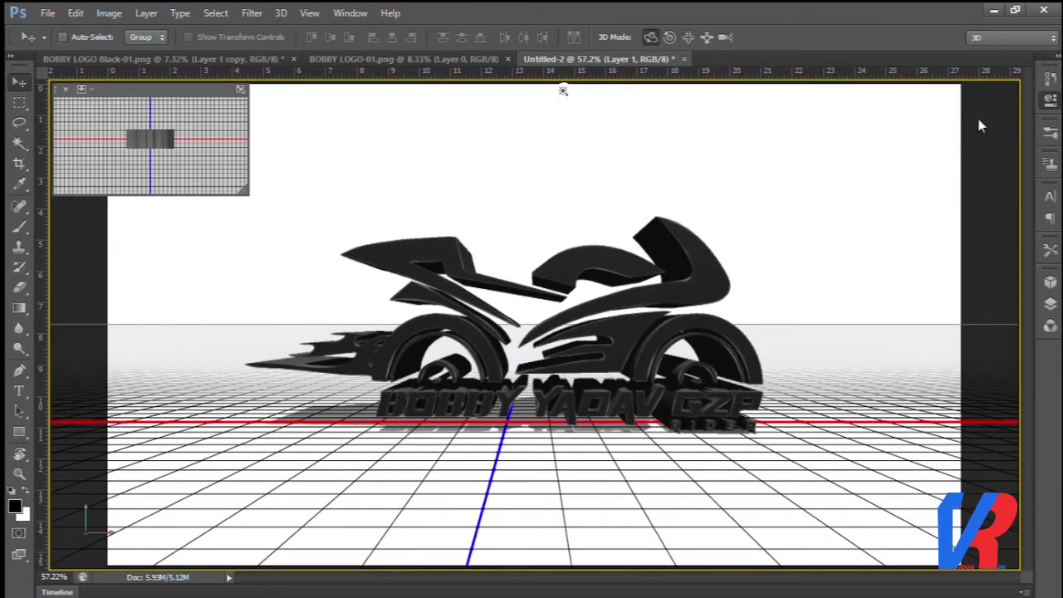
{"action": "left_click", "coordinate": [1049, 305]}
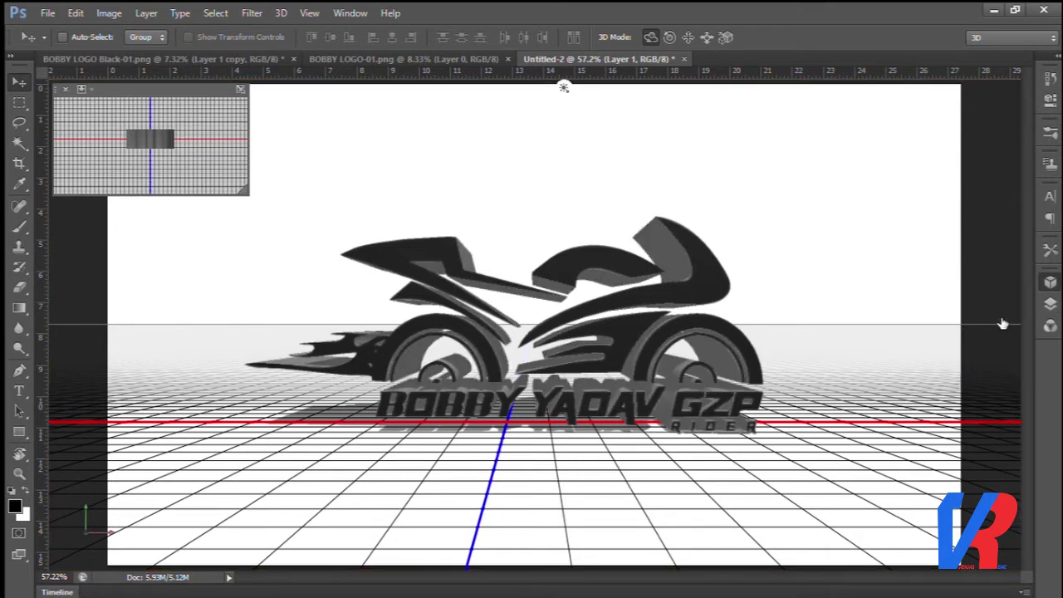
Set the 3D logo's front material to bright green and the extrusion sides to dark maroon.
{"action": "left_click", "coordinate": [1050, 101]}
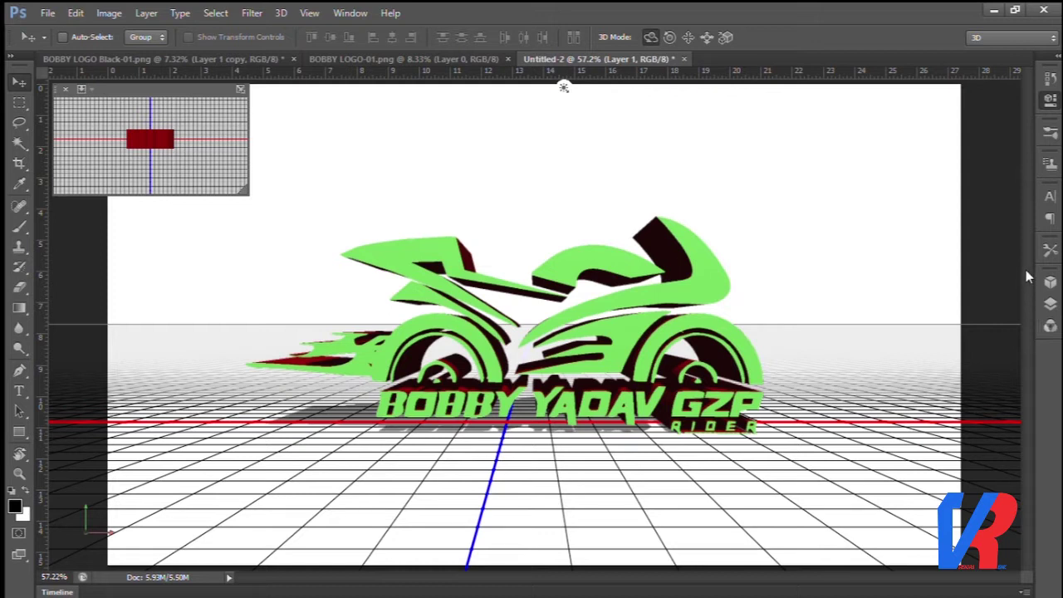
{"action": "left_click", "coordinate": [1049, 306]}
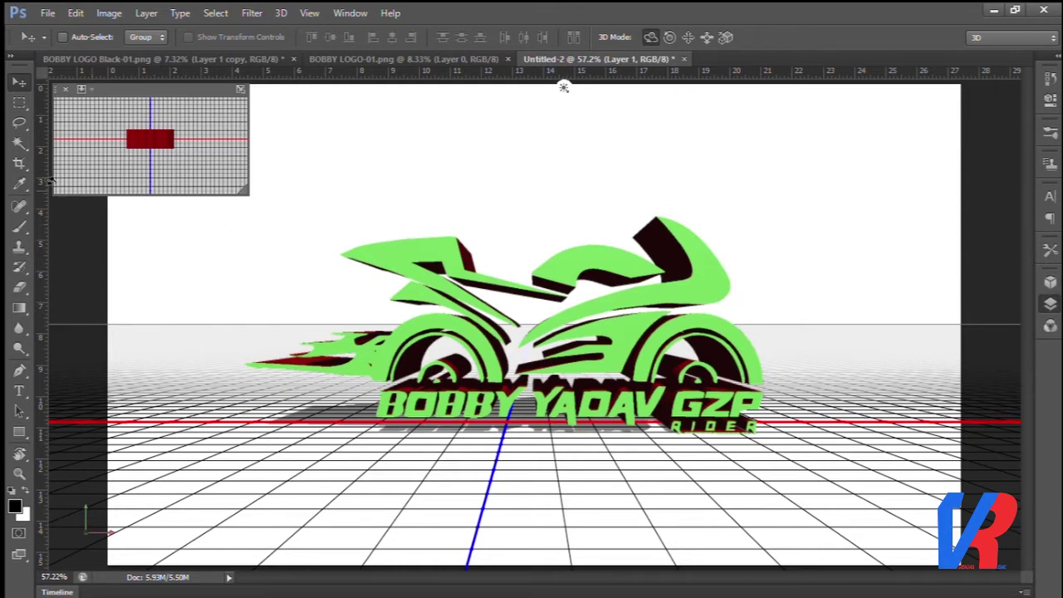
Magic Wand-select the green tank shape, then add the right front and left upper fairings.
{"action": "left_click", "coordinate": [17, 145]}
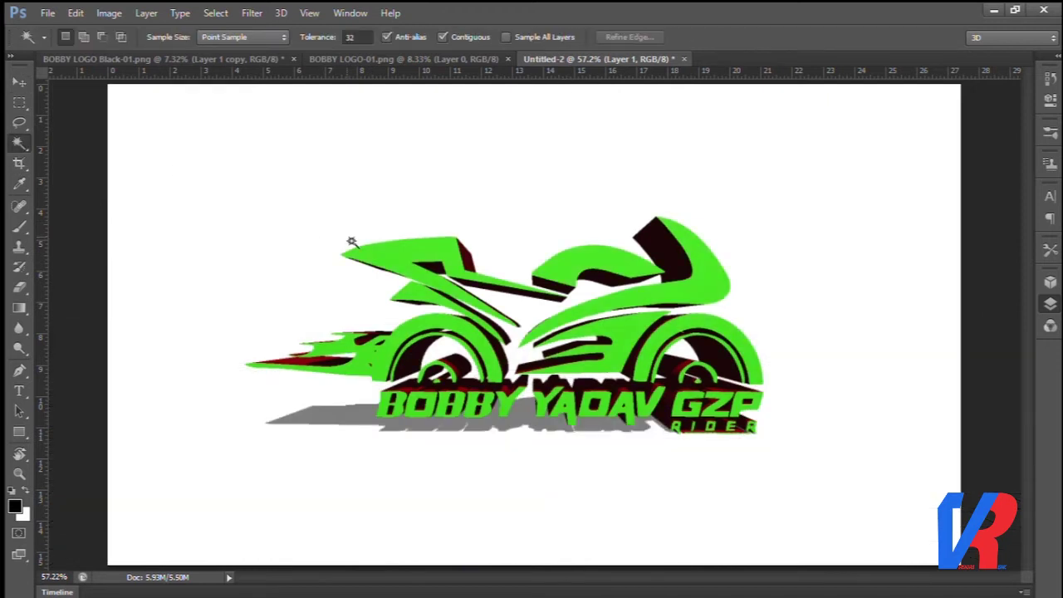
{"action": "left_click", "coordinate": [384, 264]}
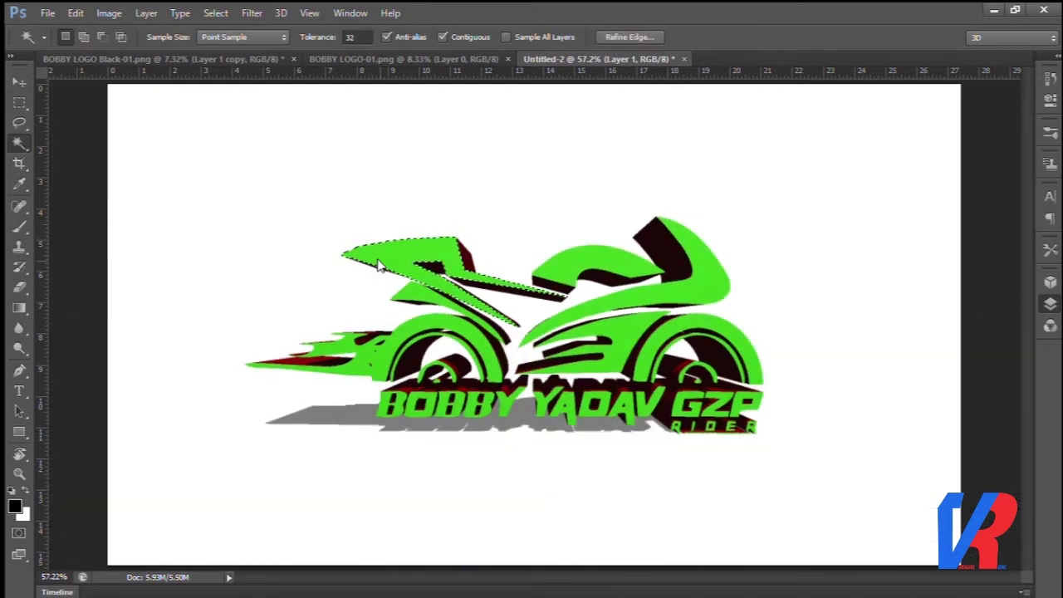
{"action": "left_click", "coordinate": [575, 274]}
{"action": "scroll", "coordinate": [670, 289], "scroll_direction": "up", "scroll_amount": 1}
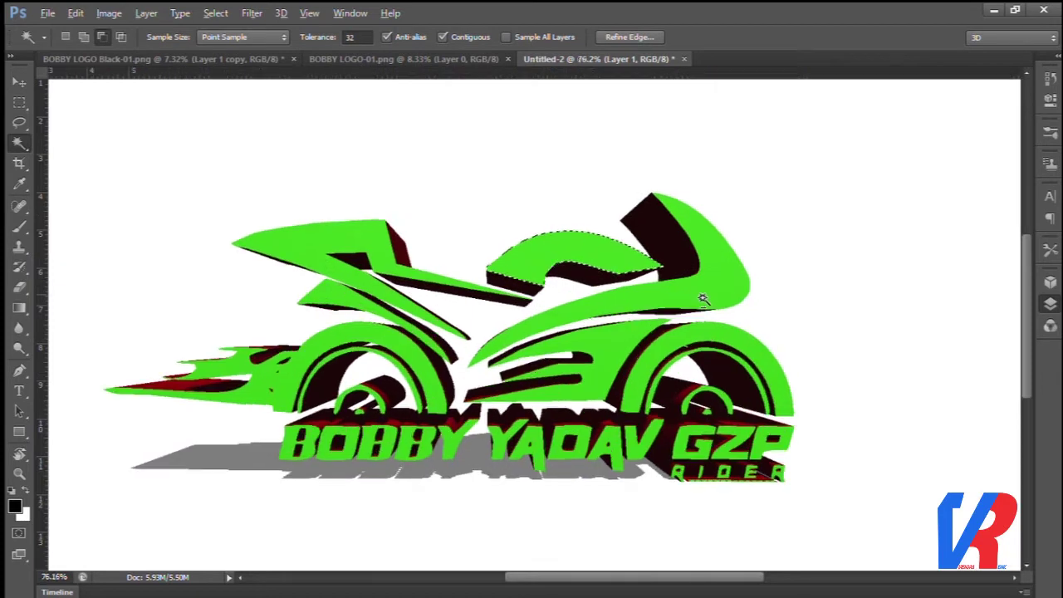
{"action": "scroll", "coordinate": [670, 290], "scroll_direction": "up", "scroll_amount": 1}
{"action": "scroll", "coordinate": [659, 303], "scroll_direction": "up", "scroll_amount": 1}
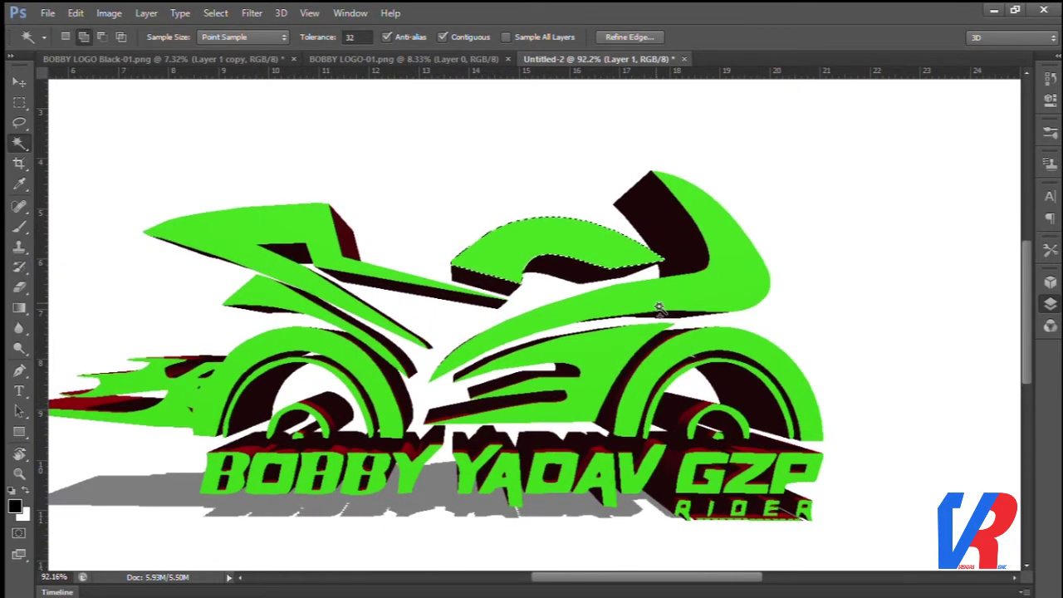
{"action": "left_click", "coordinate": [658, 307], "text": "shift"}
{"action": "left_click", "coordinate": [257, 259], "text": "shift"}
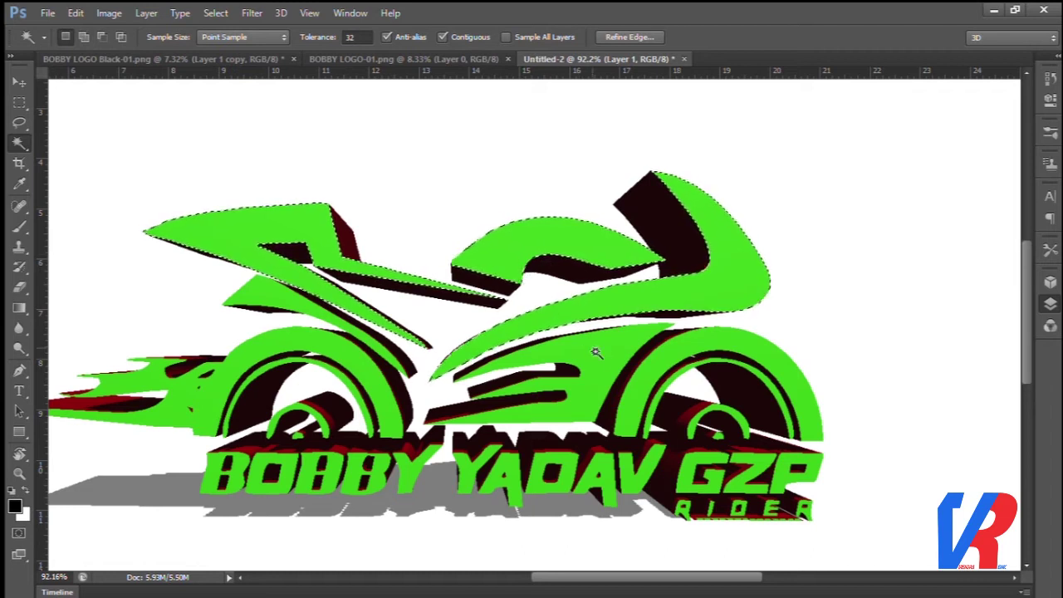
{"action": "key", "text": "shift"}
{"action": "left_click", "coordinate": [658, 378], "text": "shift"}
{"action": "left_click", "coordinate": [275, 306], "text": "shift"}
{"action": "left_click", "coordinate": [231, 389], "text": "shift"}
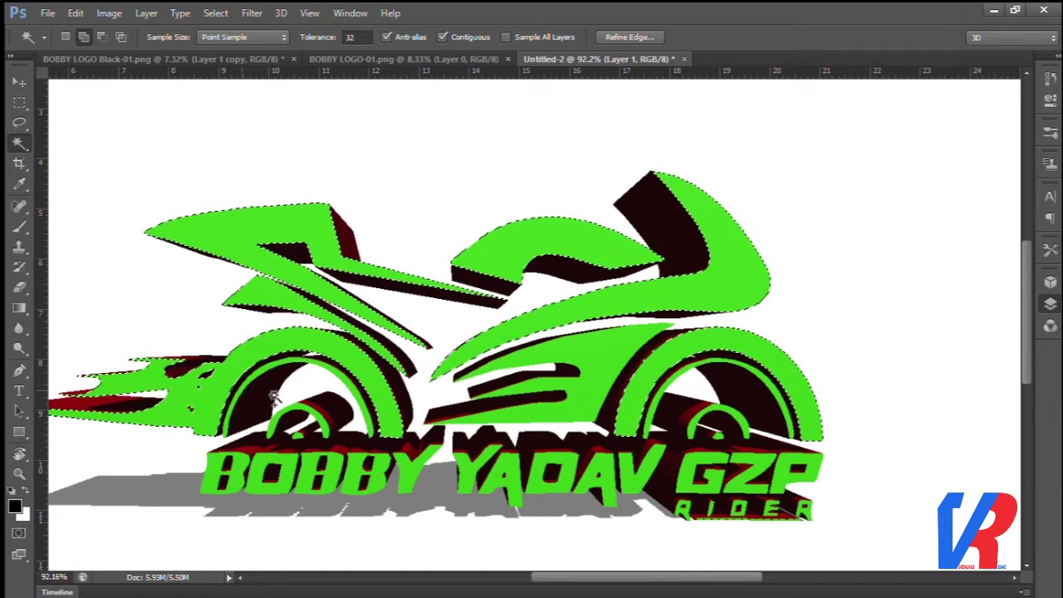
{"action": "left_click", "coordinate": [304, 462], "text": "shift"}
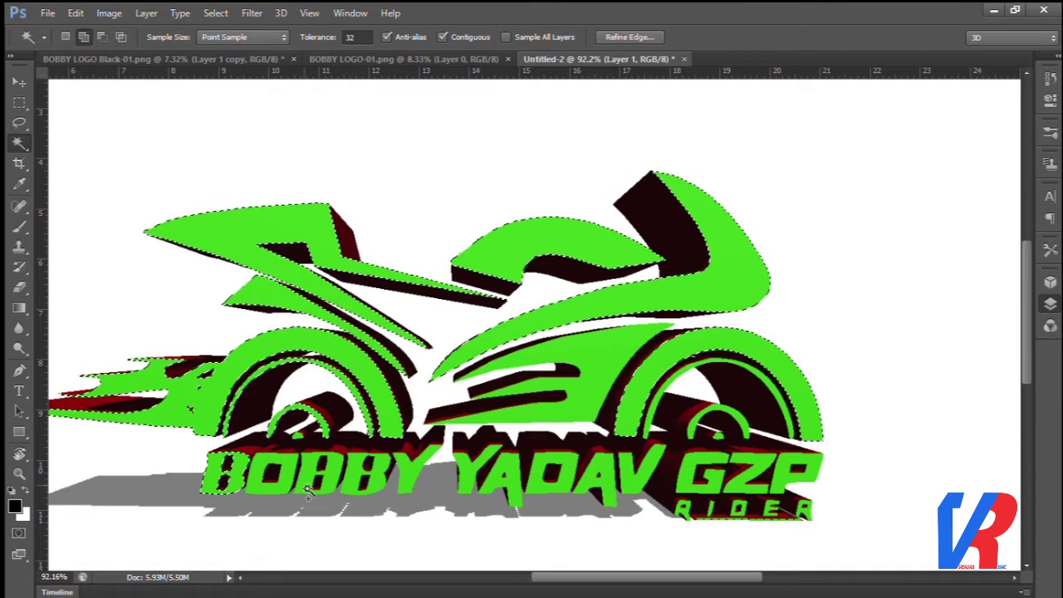
{"action": "left_click", "coordinate": [490, 473], "text": "shift"}
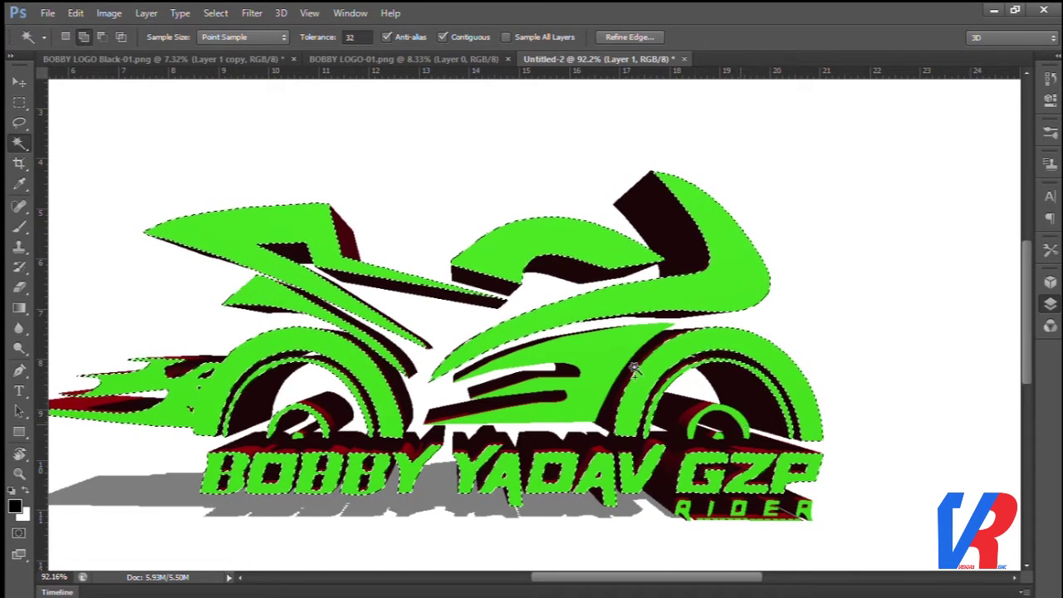
Zoom in and add the RIDER letters to the selection.
{"action": "scroll", "coordinate": [794, 540], "scroll_direction": "up", "scroll_amount": 1}
{"action": "scroll", "coordinate": [806, 541], "scroll_direction": "down", "scroll_amount": 3}
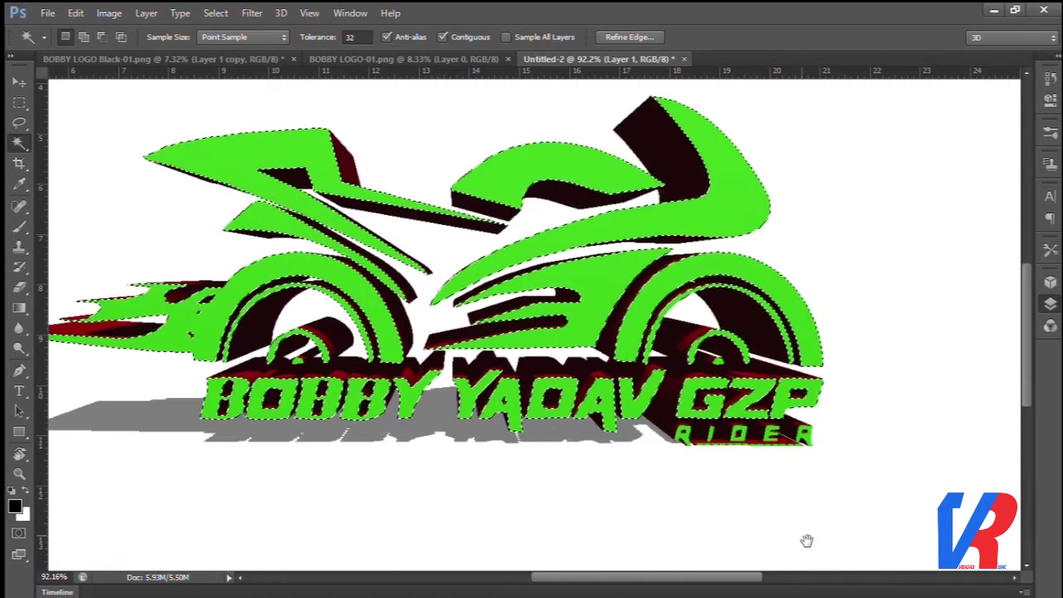
{"action": "scroll", "coordinate": [806, 540], "scroll_direction": "up", "scroll_amount": 1}
{"action": "scroll", "coordinate": [806, 435], "scroll_direction": "up", "scroll_amount": 1}
{"action": "scroll", "coordinate": [818, 398], "scroll_direction": "up", "scroll_amount": 1}
{"action": "scroll", "coordinate": [819, 398], "scroll_direction": "up", "scroll_amount": 1}
{"action": "left_click", "coordinate": [777, 384]}
{"action": "left_click", "coordinate": [388, 365]}
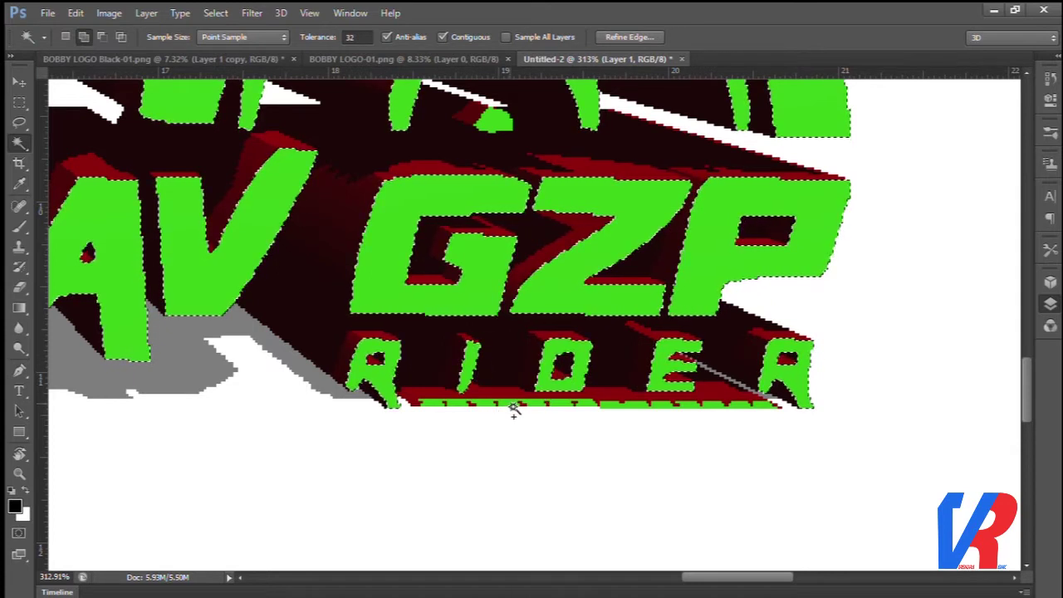
Zoom in and out to inspect the selection edges, then deselect the green faces.
{"action": "scroll", "coordinate": [559, 431], "scroll_direction": "down", "scroll_amount": 2}
{"action": "scroll", "coordinate": [560, 431], "scroll_direction": "down", "scroll_amount": 2}
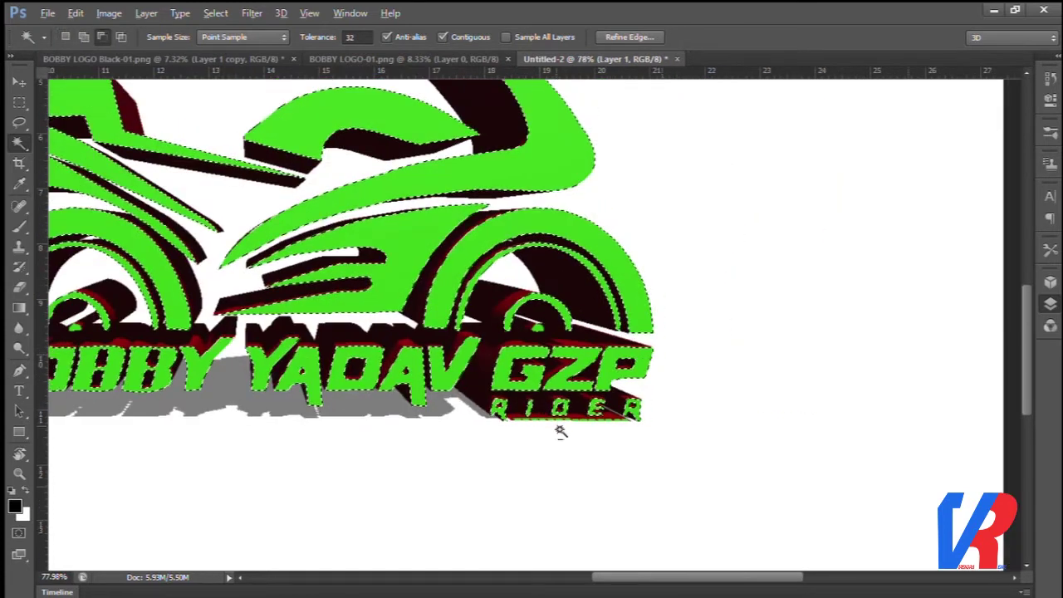
{"action": "scroll", "coordinate": [561, 431], "scroll_direction": "down", "scroll_amount": 1}
{"action": "scroll", "coordinate": [262, 150], "scroll_direction": "up", "scroll_amount": 1}
{"action": "scroll", "coordinate": [262, 149], "scroll_direction": "up", "scroll_amount": 1}
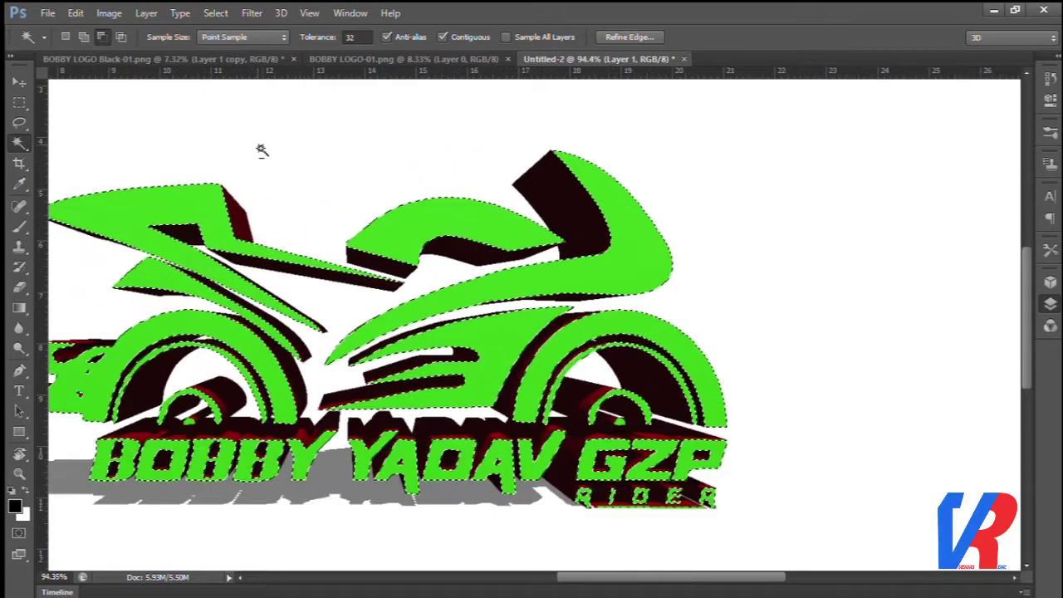
{"action": "scroll", "coordinate": [261, 150], "scroll_direction": "up", "scroll_amount": 1}
{"action": "scroll", "coordinate": [247, 149], "scroll_direction": "up", "scroll_amount": 1}
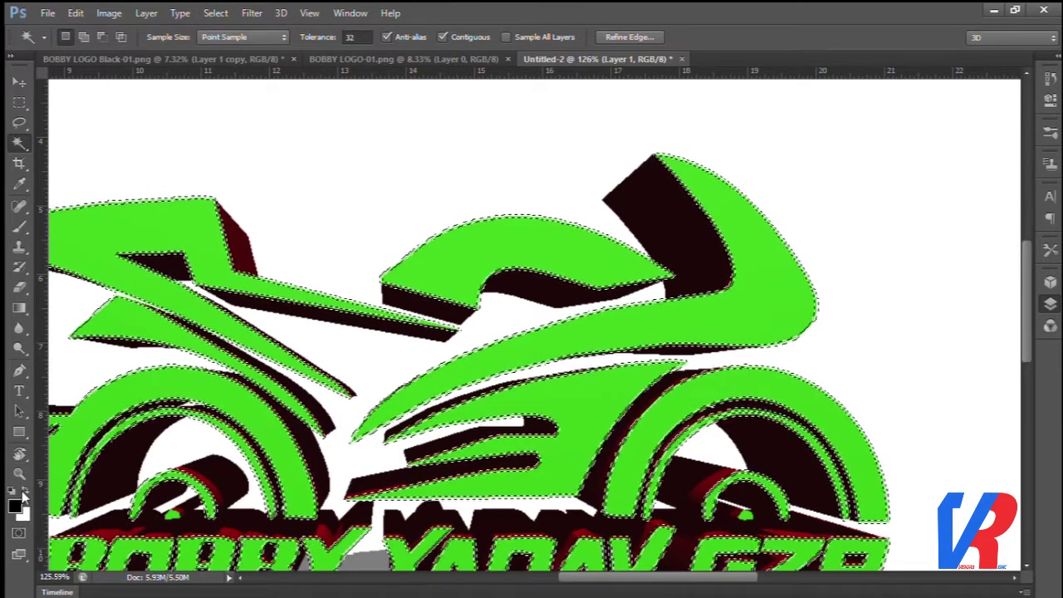
{"action": "scroll", "coordinate": [734, 288], "scroll_direction": "up", "scroll_amount": 2}
{"action": "scroll", "coordinate": [736, 289], "scroll_direction": "up", "scroll_amount": 2}
{"action": "scroll", "coordinate": [737, 288], "scroll_direction": "up", "scroll_amount": 4}
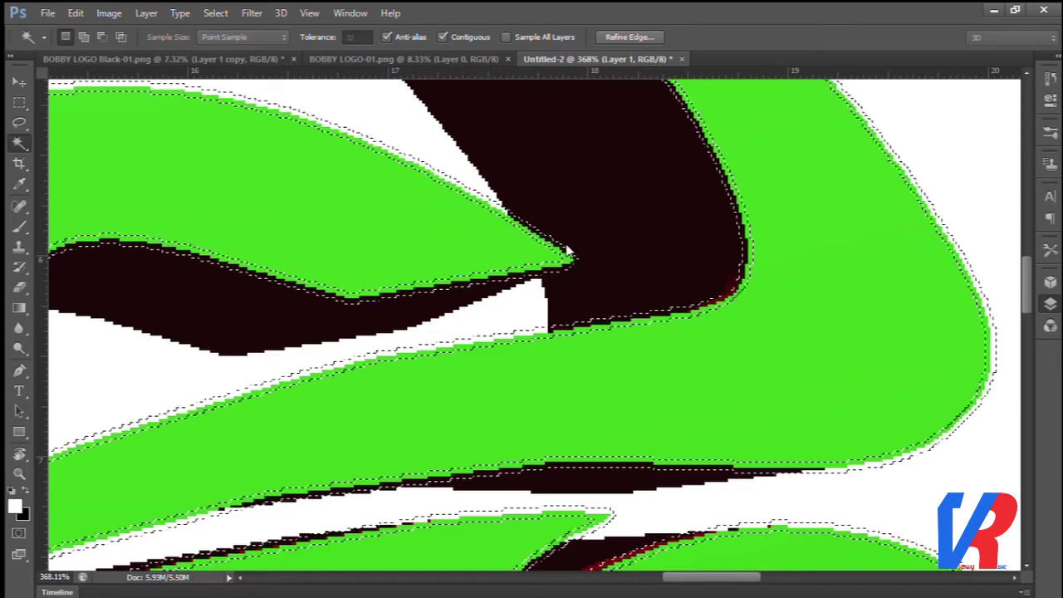
{"action": "scroll", "coordinate": [567, 251], "scroll_direction": "down", "scroll_amount": 1, "text": "alt"}
{"action": "scroll", "coordinate": [564, 266], "scroll_direction": "down", "scroll_amount": 2, "text": "alt"}
{"action": "scroll", "coordinate": [564, 273], "scroll_direction": "down", "scroll_amount": 1, "text": "alt"}
{"action": "scroll", "coordinate": [526, 289], "scroll_direction": "up", "scroll_amount": 2, "text": "alt"}
{"action": "scroll", "coordinate": [403, 356], "scroll_direction": "up", "scroll_amount": 1, "text": "alt"}
{"action": "scroll", "coordinate": [344, 340], "scroll_direction": "up", "scroll_amount": 1, "text": "alt"}
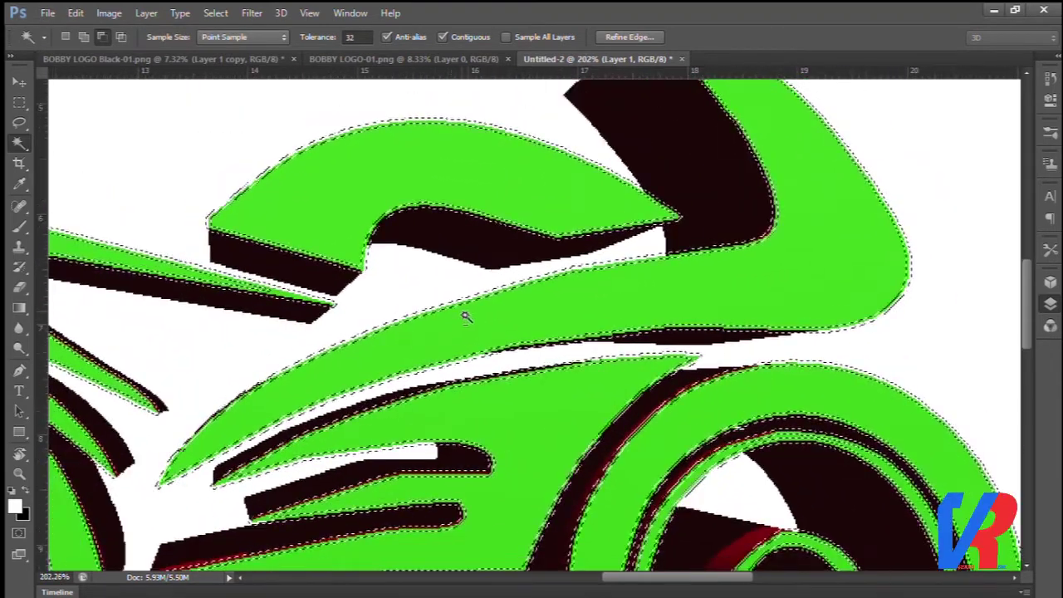
{"action": "scroll", "coordinate": [455, 324], "scroll_direction": "up", "scroll_amount": 1, "text": "alt"}
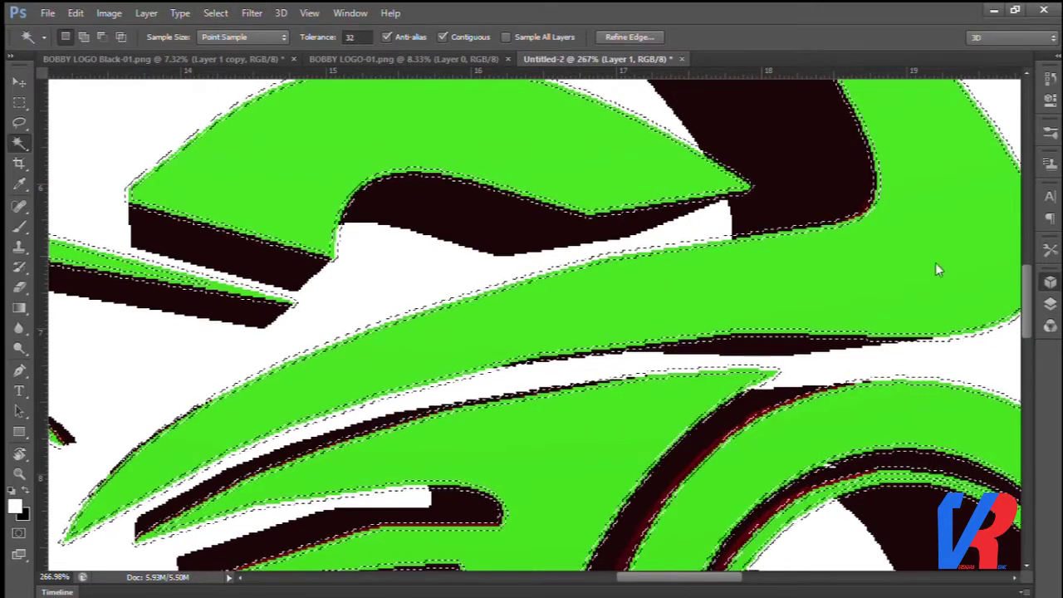
{"action": "scroll", "coordinate": [673, 325], "scroll_direction": "down", "scroll_amount": 2, "text": "alt"}
{"action": "scroll", "coordinate": [673, 324], "scroll_direction": "down", "scroll_amount": 2, "text": "alt"}
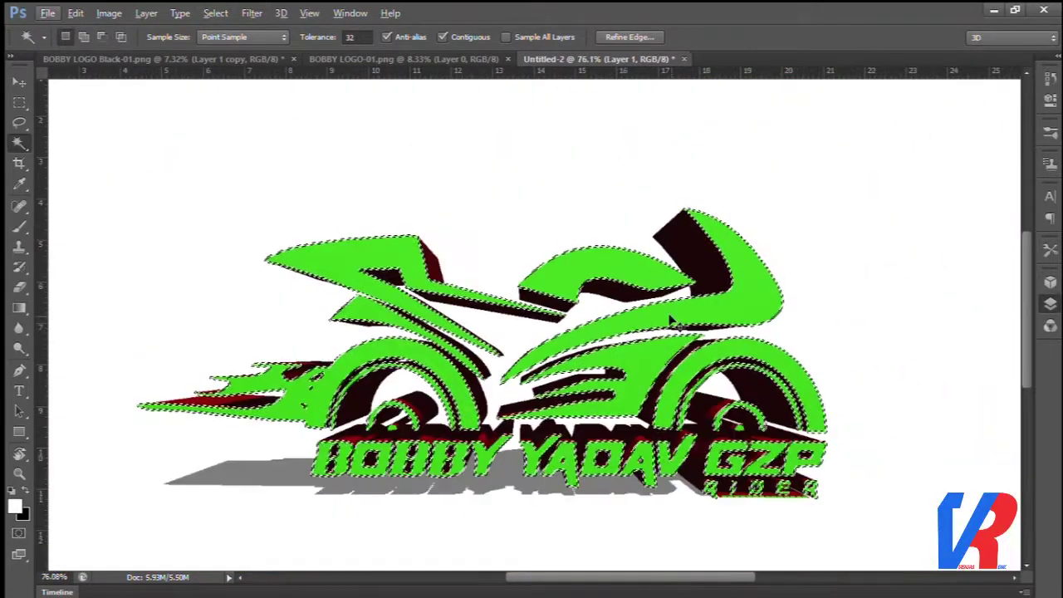
{"action": "key", "text": "ctrl+d"}
{"action": "scroll", "coordinate": [762, 407], "scroll_direction": "down", "scroll_amount": 1, "text": "alt"}
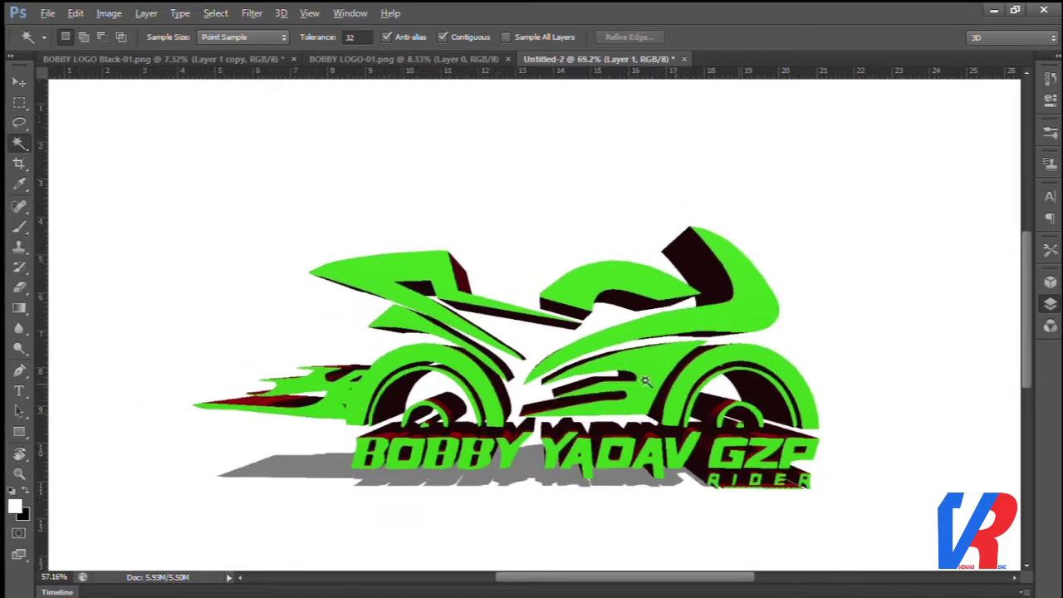
Fully render the 3D logo on a grey backdrop with soft shadows and a pink glow.
{"action": "scroll", "coordinate": [747, 399], "scroll_direction": "down", "scroll_amount": 2, "text": "alt"}
{"action": "scroll", "coordinate": [905, 417], "scroll_direction": "up", "scroll_amount": 1, "text": "alt"}
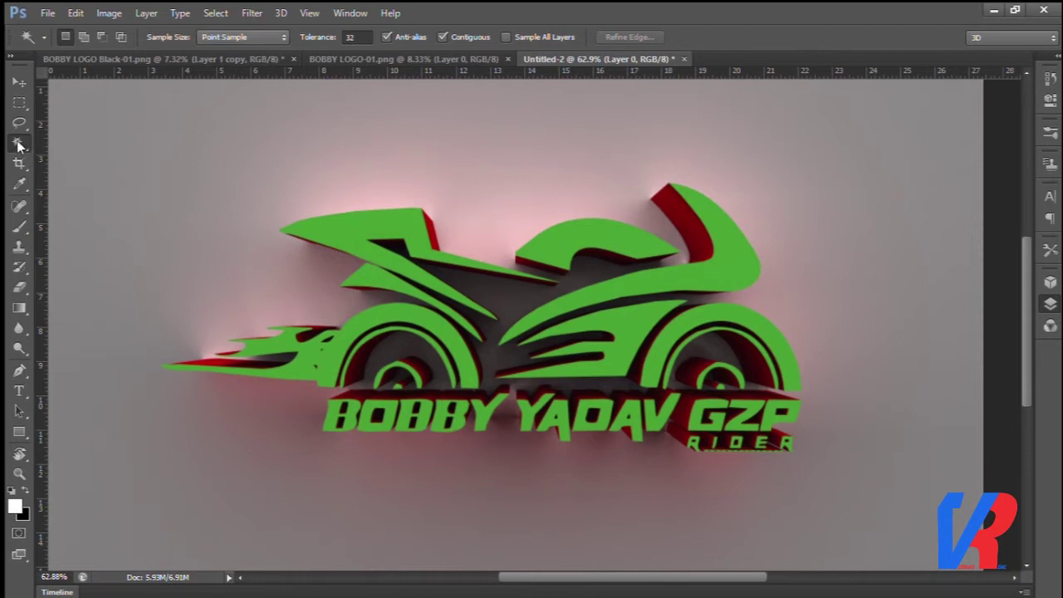
Magic Wand-select the fairings, lower body, stripes, flames and wheel arcs, subtracting dark interiors.
{"action": "left_click", "coordinate": [362, 230]}
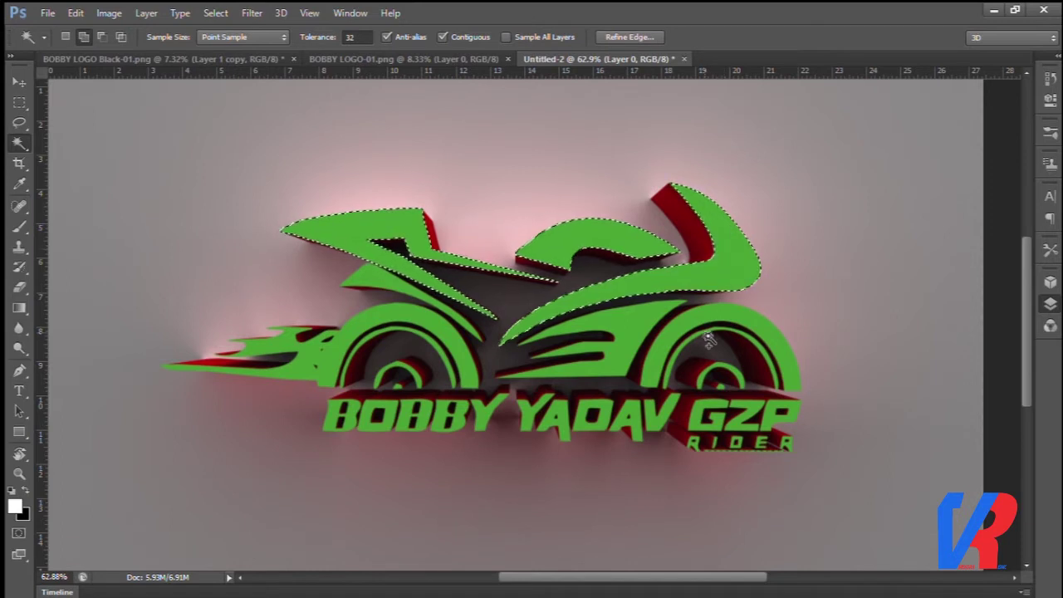
{"action": "left_click", "coordinate": [642, 329], "text": "shift"}
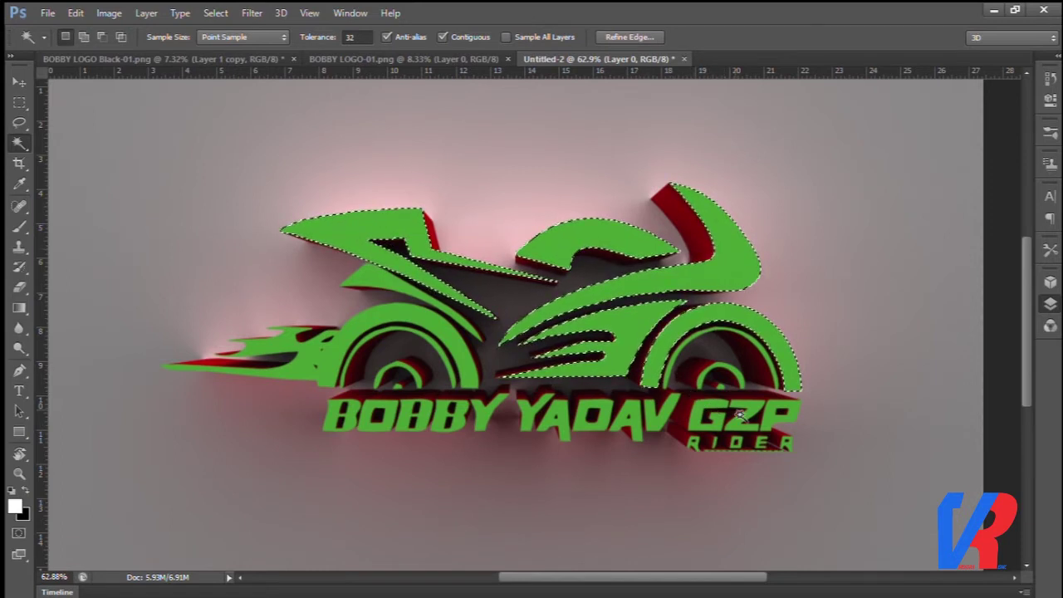
{"action": "scroll", "coordinate": [778, 426], "scroll_direction": "up", "scroll_amount": 1}
{"action": "left_click", "coordinate": [303, 258], "text": "shift"}
{"action": "left_click", "coordinate": [347, 370], "text": "shift"}
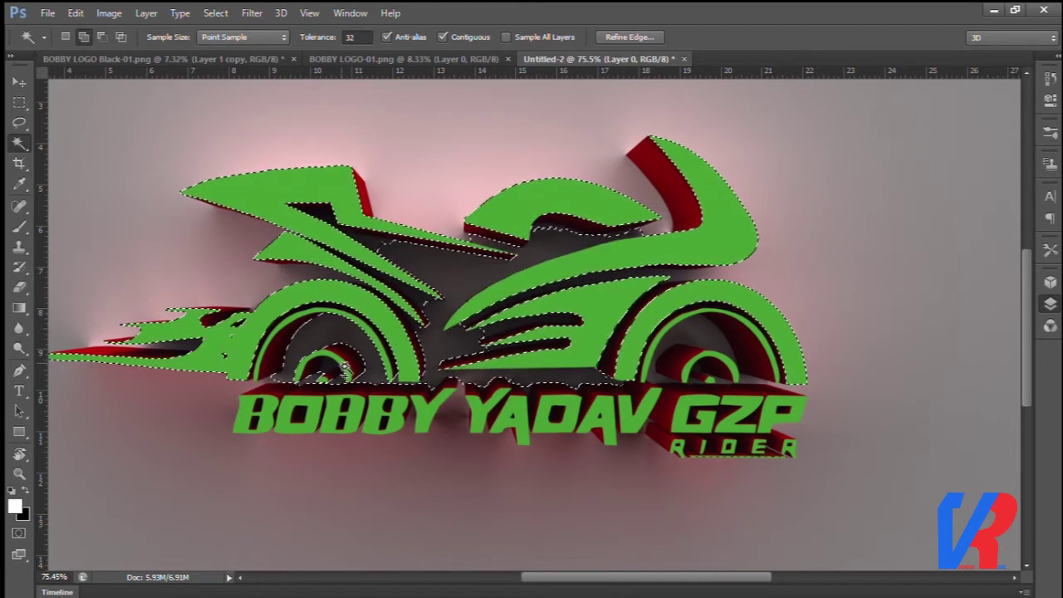
{"action": "scroll", "coordinate": [381, 351], "scroll_direction": "up", "scroll_amount": 1}
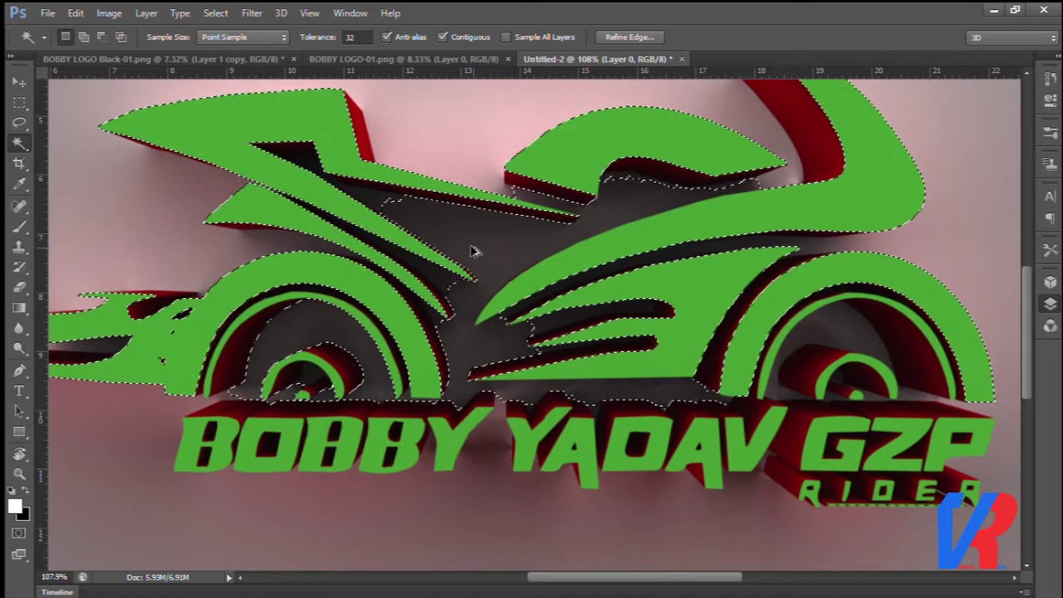
{"action": "left_click", "coordinate": [471, 251], "text": "alt"}
Zoom in and add the A in YADAV and the remaining lettering to the selection.
{"action": "key", "text": "z"}
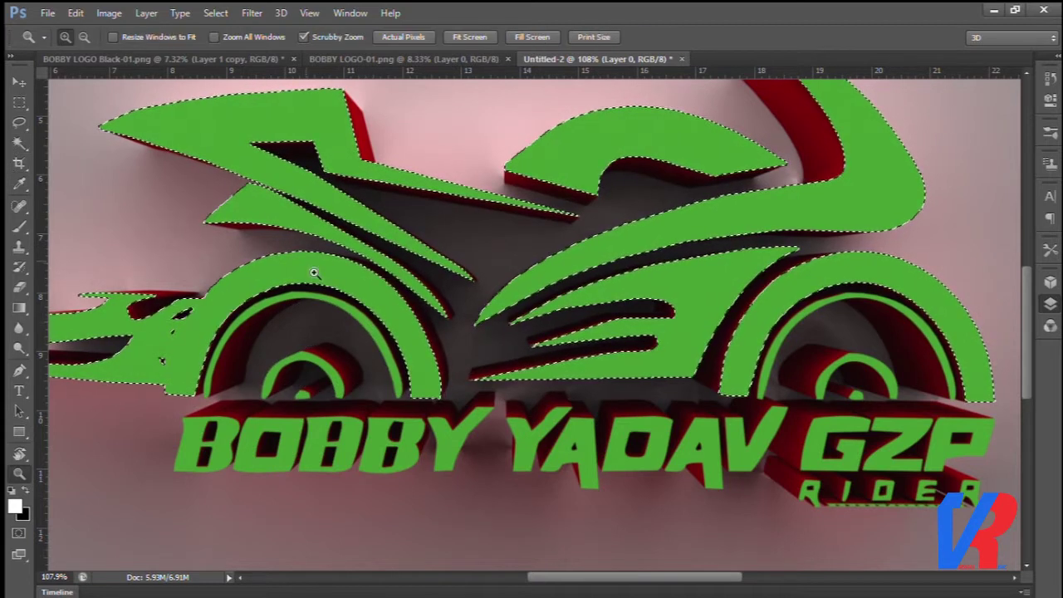
{"action": "key", "text": "w"}
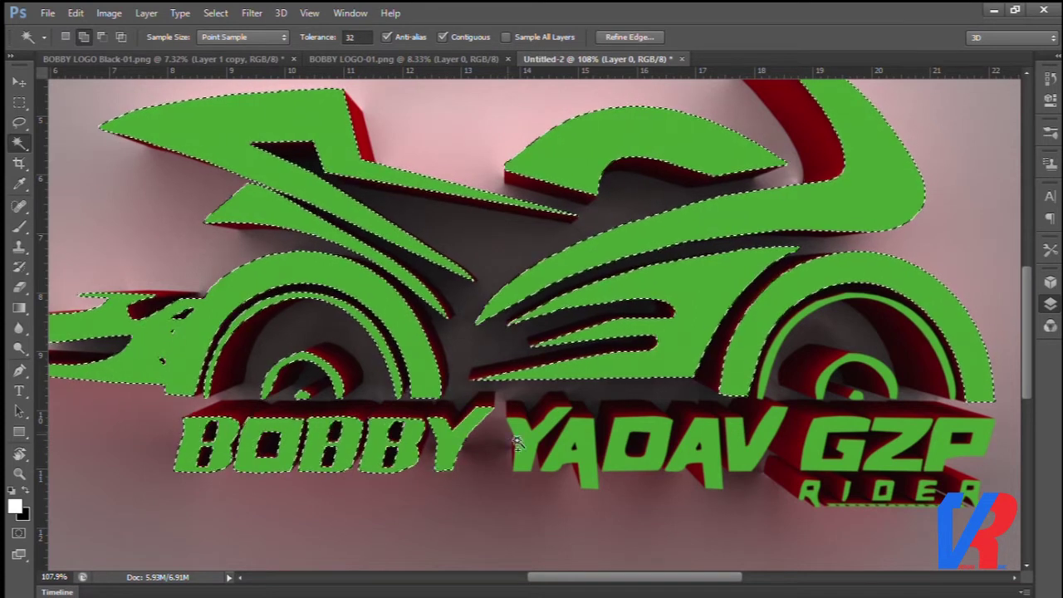
{"action": "left_click", "coordinate": [570, 453], "text": "shift"}
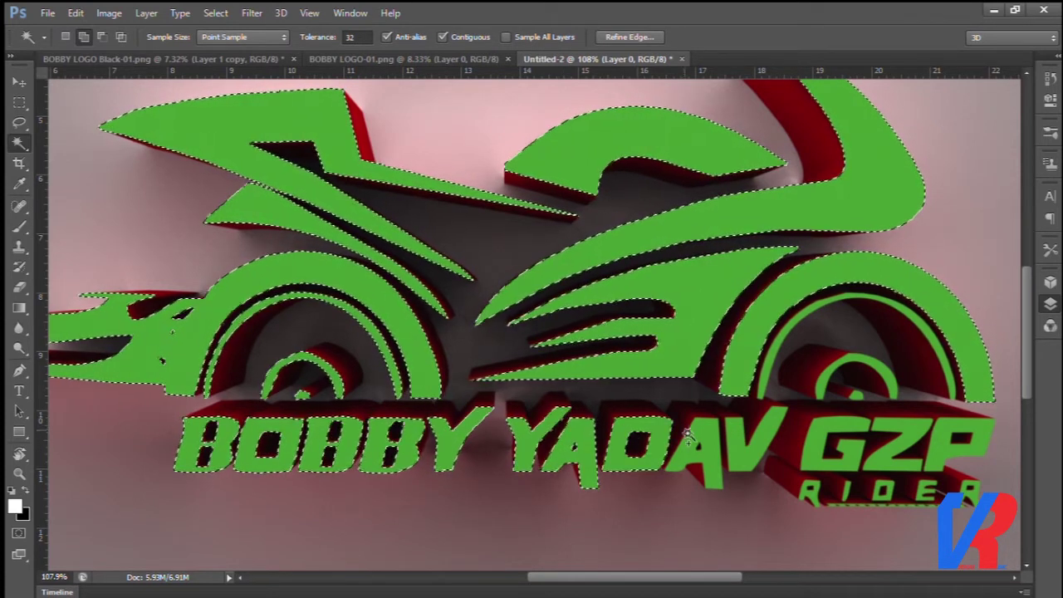
{"action": "scroll", "coordinate": [504, 406], "scroll_direction": "down", "scroll_amount": 2}
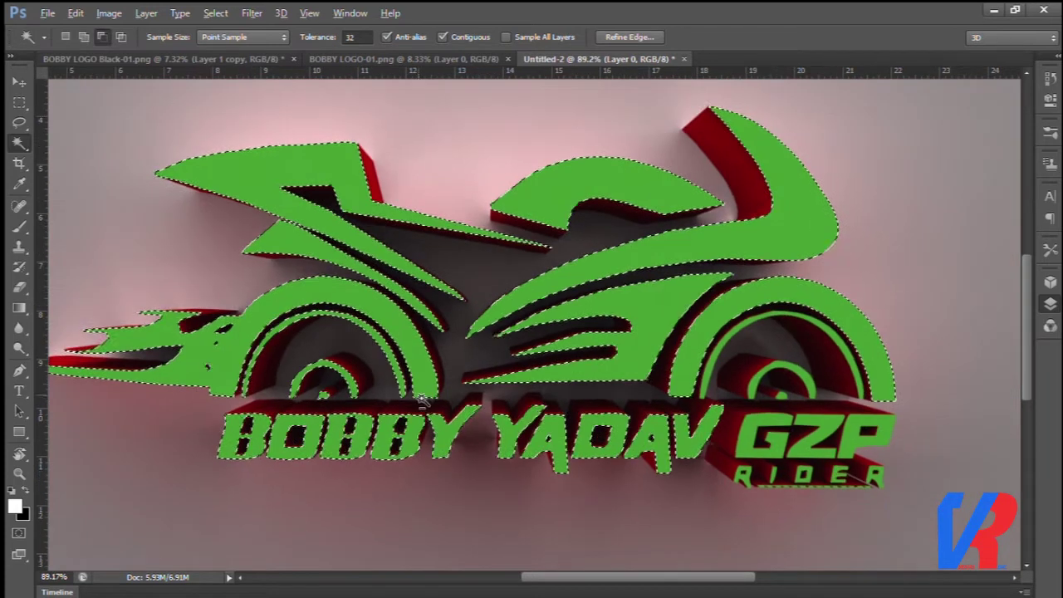
{"action": "scroll", "coordinate": [705, 423], "scroll_direction": "down", "scroll_amount": 1}
{"action": "scroll", "coordinate": [843, 440], "scroll_direction": "up", "scroll_amount": 1}
{"action": "scroll", "coordinate": [843, 440], "scroll_direction": "up", "scroll_amount": 1}
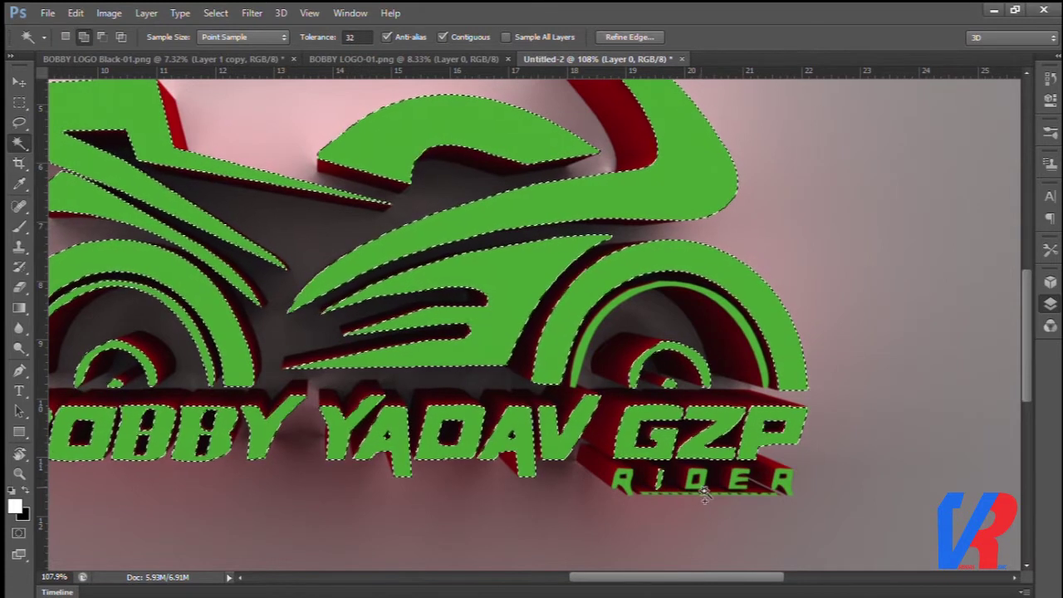
{"action": "scroll", "coordinate": [723, 489], "scroll_direction": "up", "scroll_amount": 4}
{"action": "key", "text": "shift"}
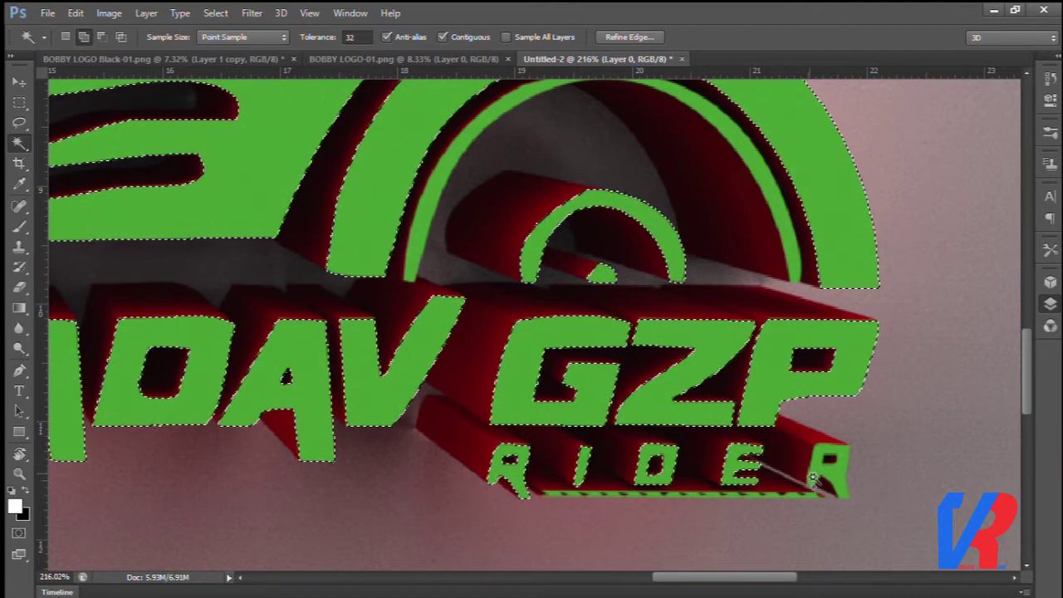
{"action": "scroll", "coordinate": [625, 386], "scroll_direction": "down", "scroll_amount": 2}
{"action": "scroll", "coordinate": [625, 386], "scroll_direction": "down", "scroll_amount": 1}
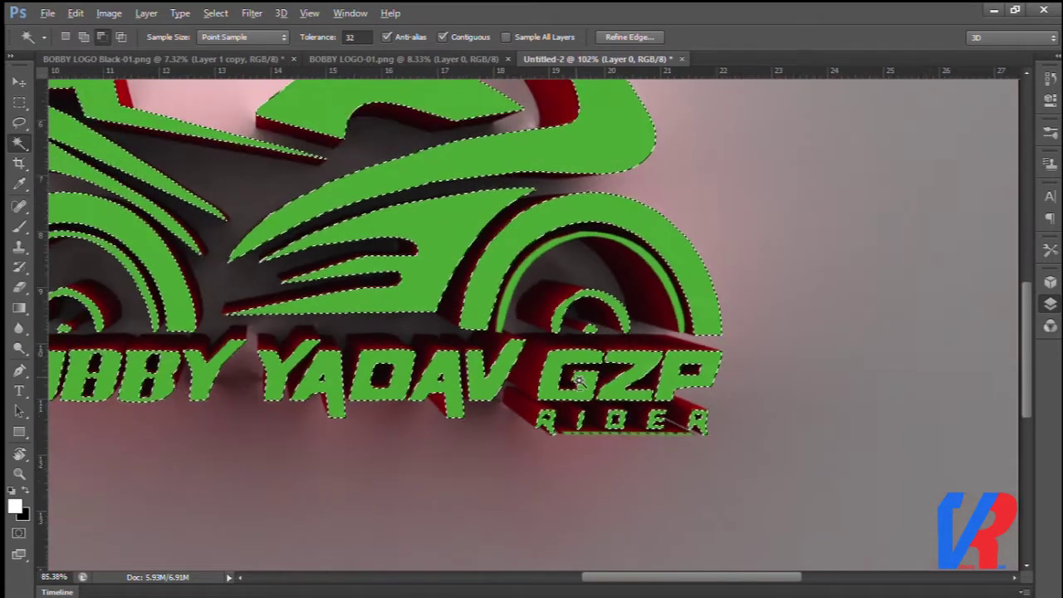
{"action": "scroll", "coordinate": [625, 386], "scroll_direction": "down", "scroll_amount": 1}
{"action": "scroll", "coordinate": [581, 332], "scroll_direction": "down", "scroll_amount": 1}
{"action": "scroll", "coordinate": [232, 115], "scroll_direction": "up", "scroll_amount": 1}
{"action": "scroll", "coordinate": [382, 133], "scroll_direction": "up", "scroll_amount": 1}
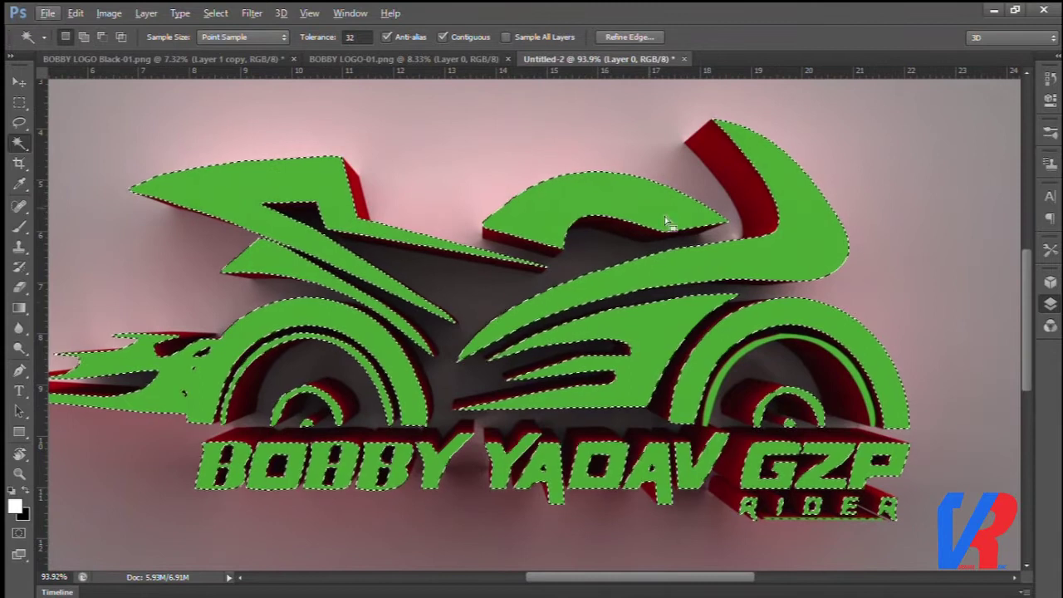
{"action": "scroll", "coordinate": [438, 305], "scroll_direction": "right", "scroll_amount": 3}
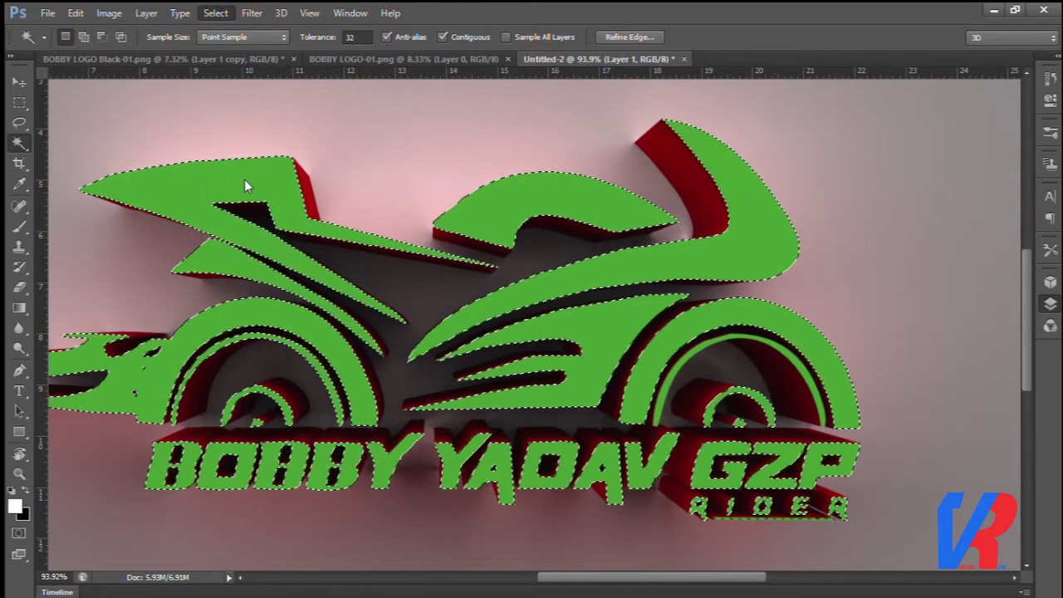
Discard a trial selection contraction and copy the selected green faces from Layer 0 to Layer 2.
{"action": "left_click", "coordinate": [404, 225]}
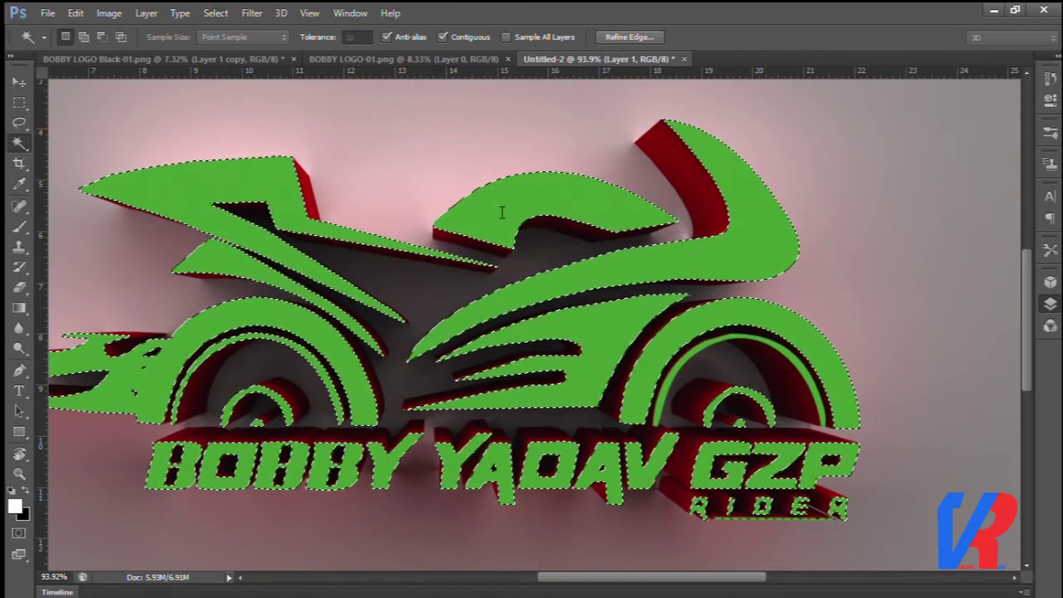
{"action": "key", "text": "Return"}
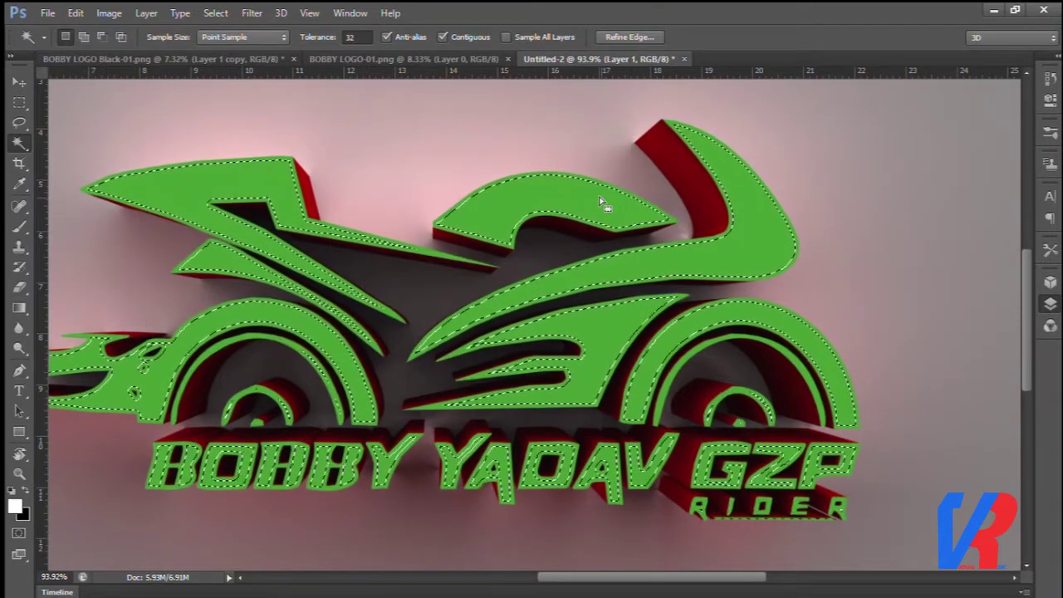
{"action": "key", "text": "ctrl+z"}
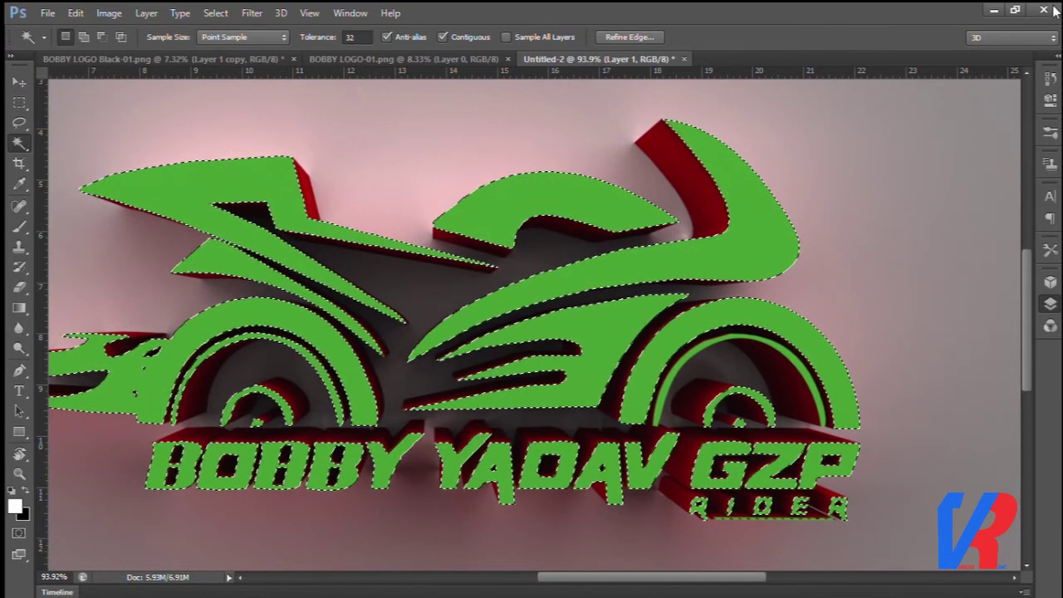
{"action": "key", "text": "ctrl+alt+z"}
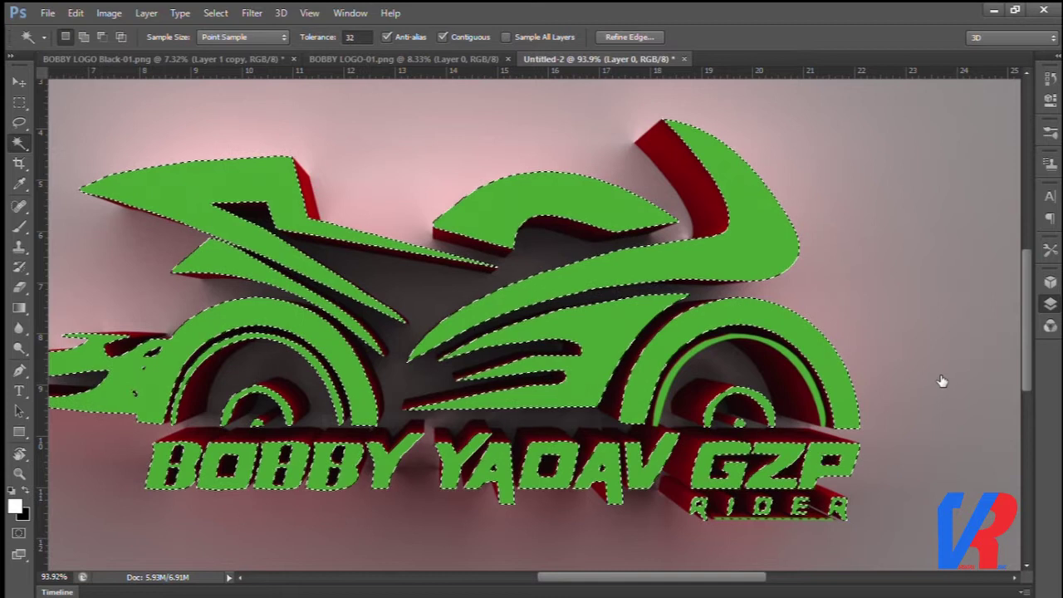
{"action": "key", "text": "ctrl+j"}
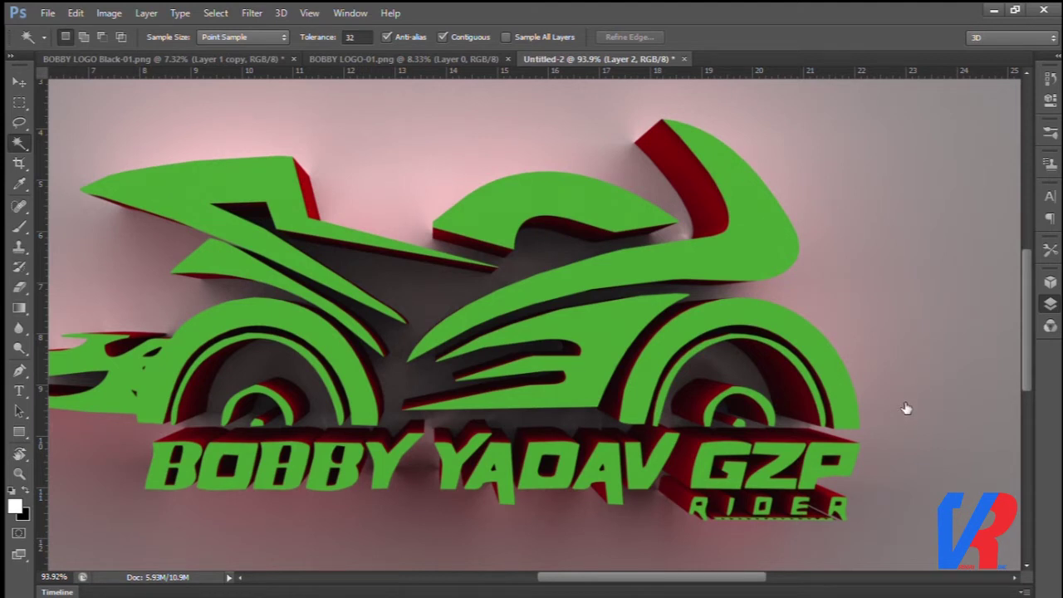
Select all the logo's green faces and fill them with blue instead of black.
{"action": "left_click", "coordinate": [905, 385]}
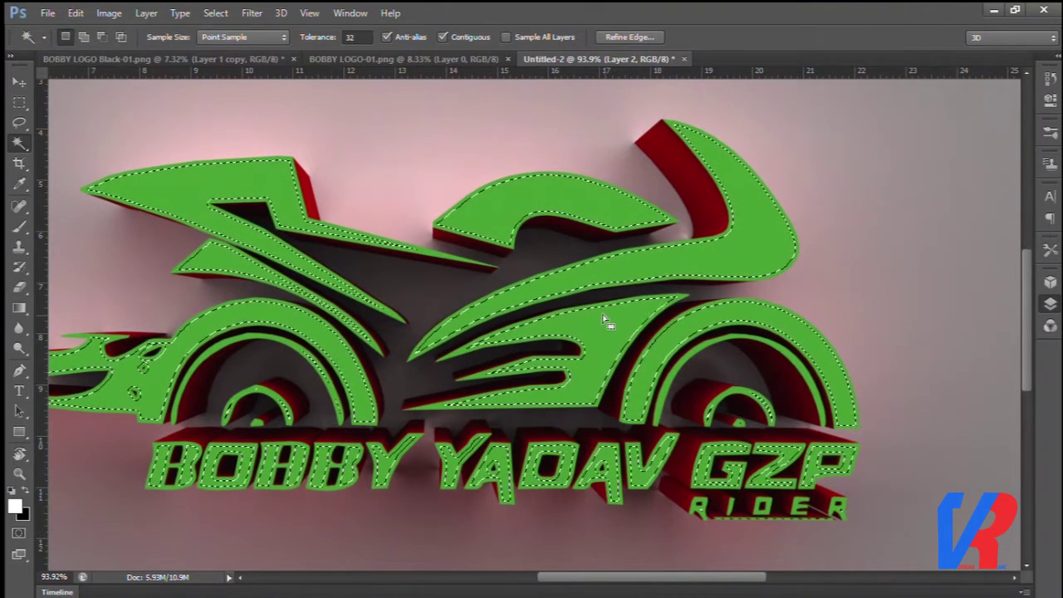
{"action": "key", "text": "ctrl+BackSpace"}
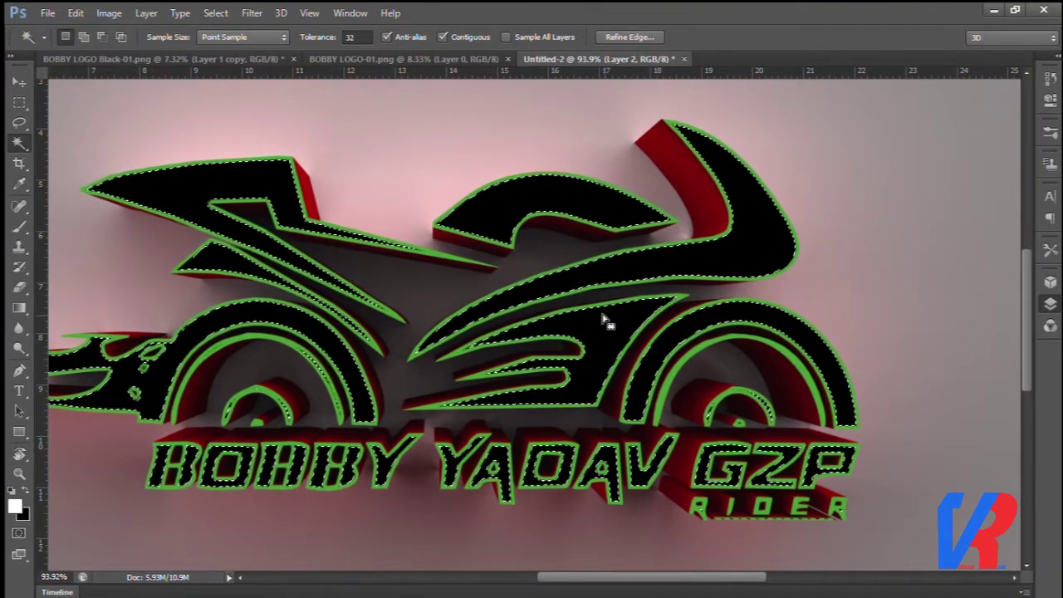
{"action": "key", "text": "ctrl+z"}
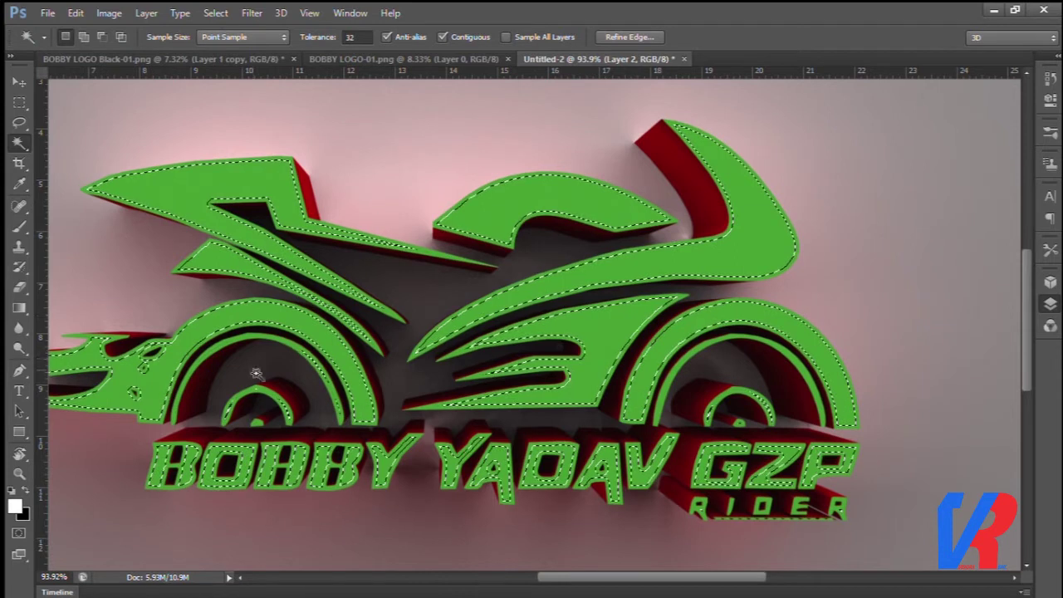
{"action": "key", "text": "i"}
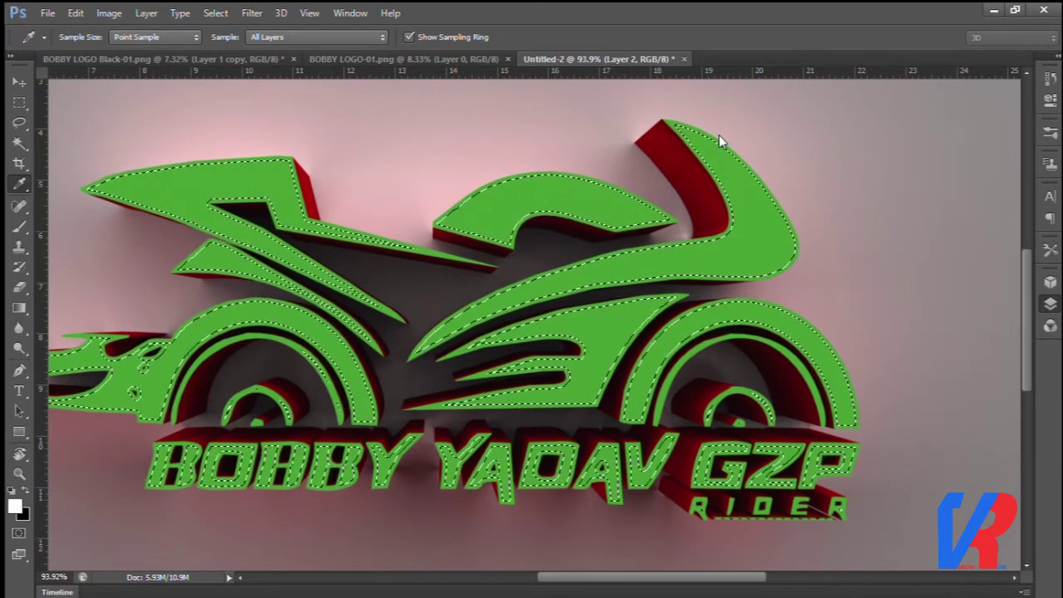
{"action": "key", "text": "w"}
{"action": "key", "text": "ctrl+BackSpace"}
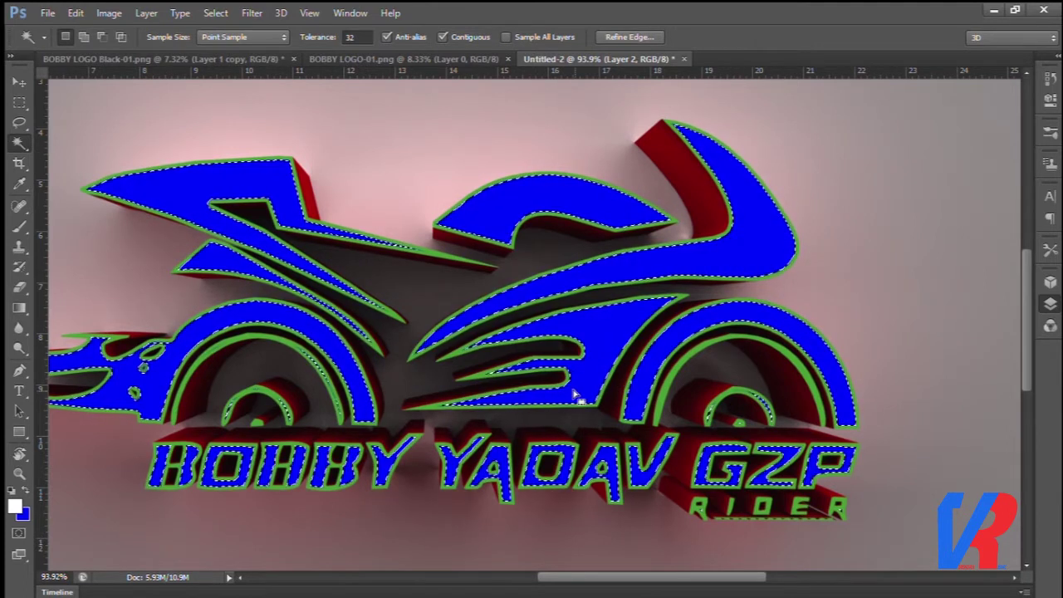
Make Layer 1 the active layer and deselect the blue-filled faces.
{"action": "scroll", "coordinate": [581, 365], "scroll_direction": "down", "scroll_amount": 2}
{"action": "scroll", "coordinate": [443, 368], "scroll_direction": "up", "scroll_amount": 2}
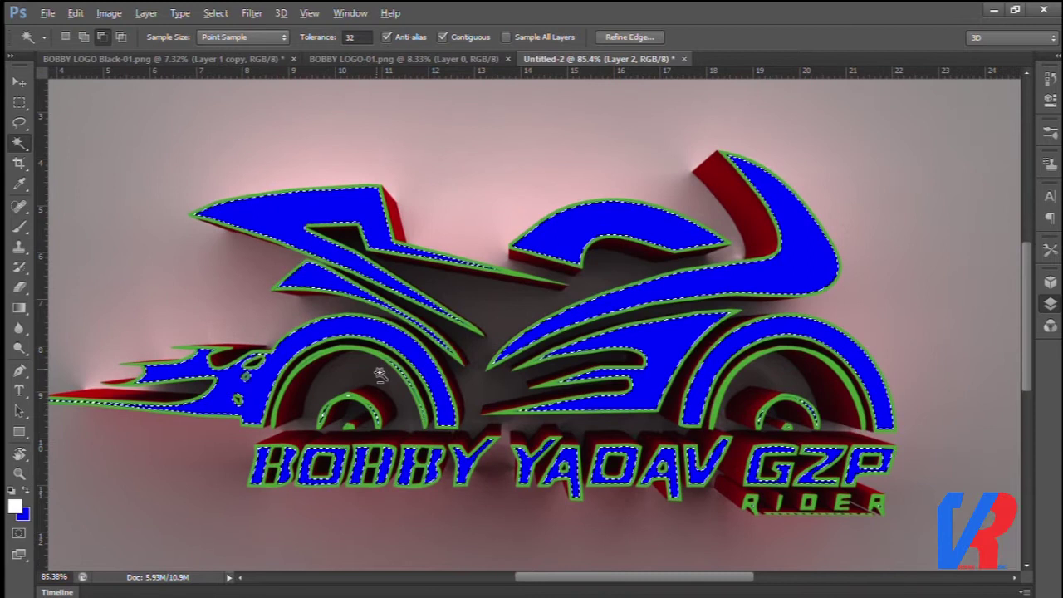
{"action": "scroll", "coordinate": [729, 445], "scroll_direction": "down", "scroll_amount": 3}
{"action": "scroll", "coordinate": [728, 446], "scroll_direction": "up", "scroll_amount": 2}
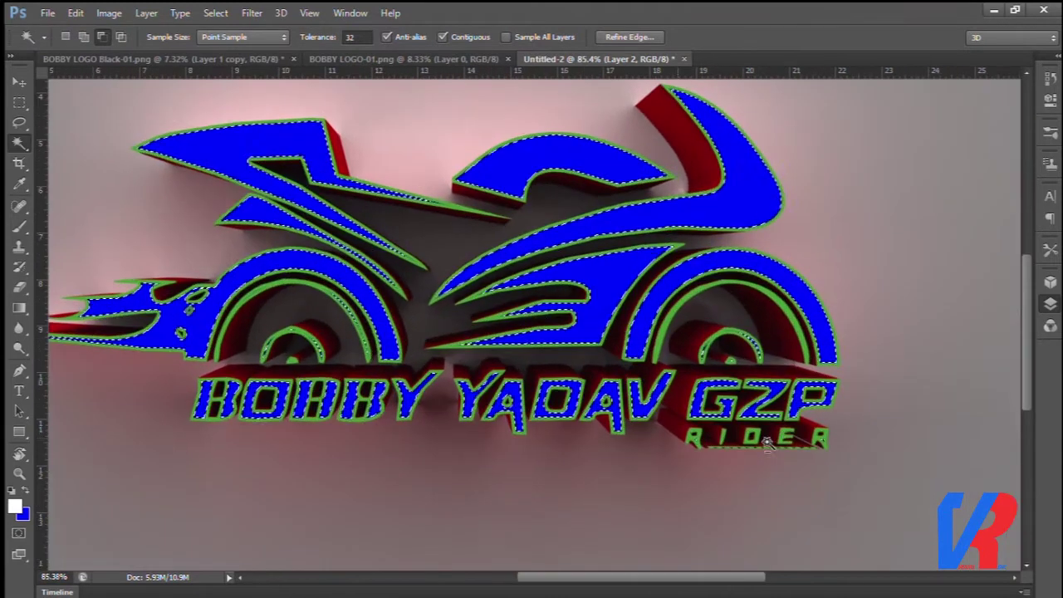
{"action": "key", "text": "alt+bracketleft"}
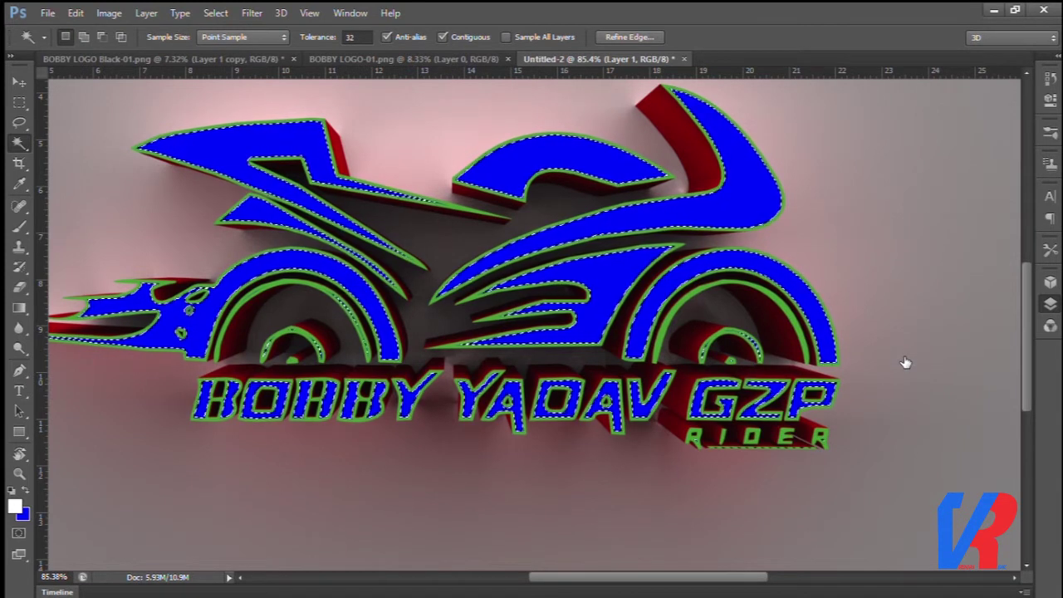
{"action": "key", "text": "ctrl+d"}
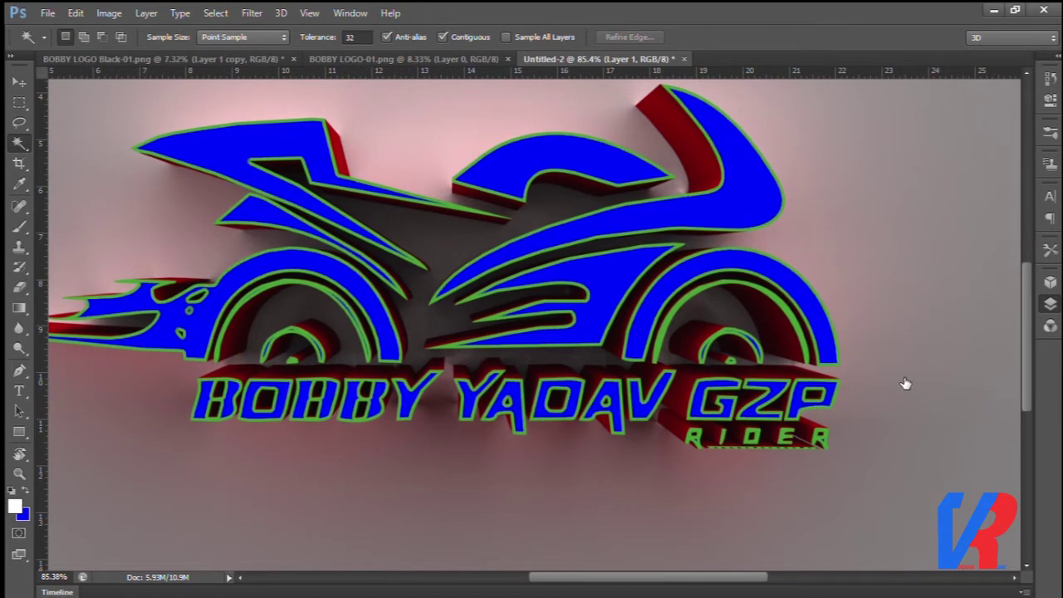
Magic Wand-select the letters of BOBBY, YADAV and GZP together.
{"action": "key", "text": "alt"}
{"action": "left_click", "coordinate": [515, 400]}
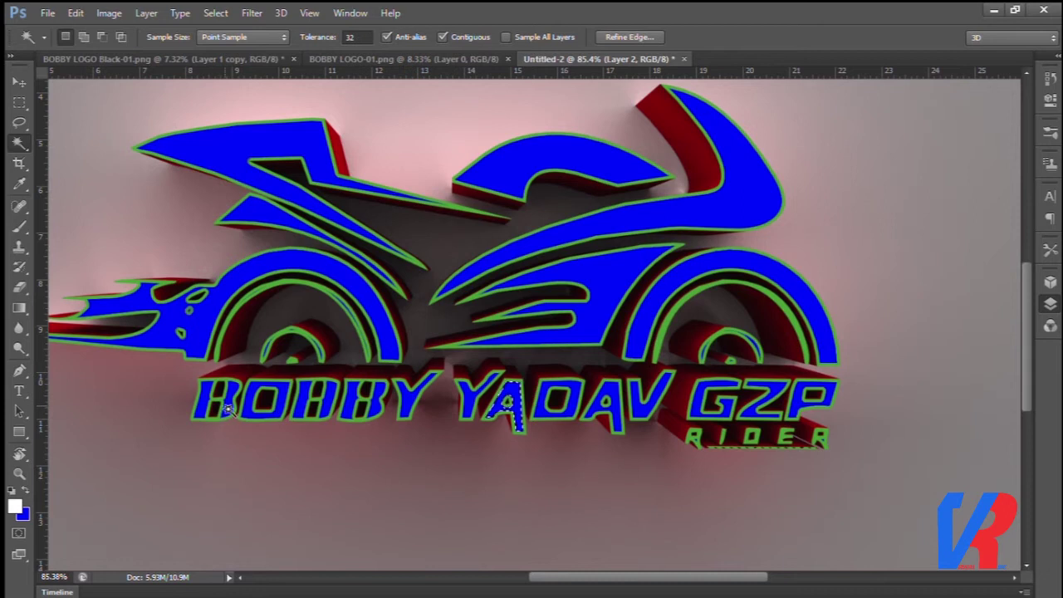
{"action": "key", "text": "shift"}
{"action": "left_click", "coordinate": [211, 407], "text": "shift"}
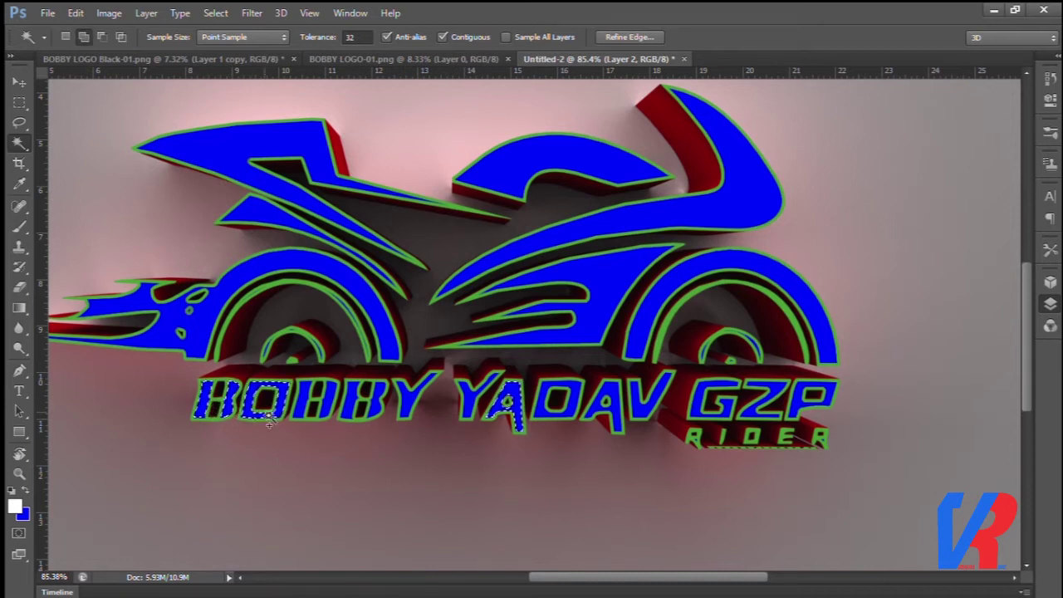
{"action": "left_click", "coordinate": [343, 406], "text": "shift"}
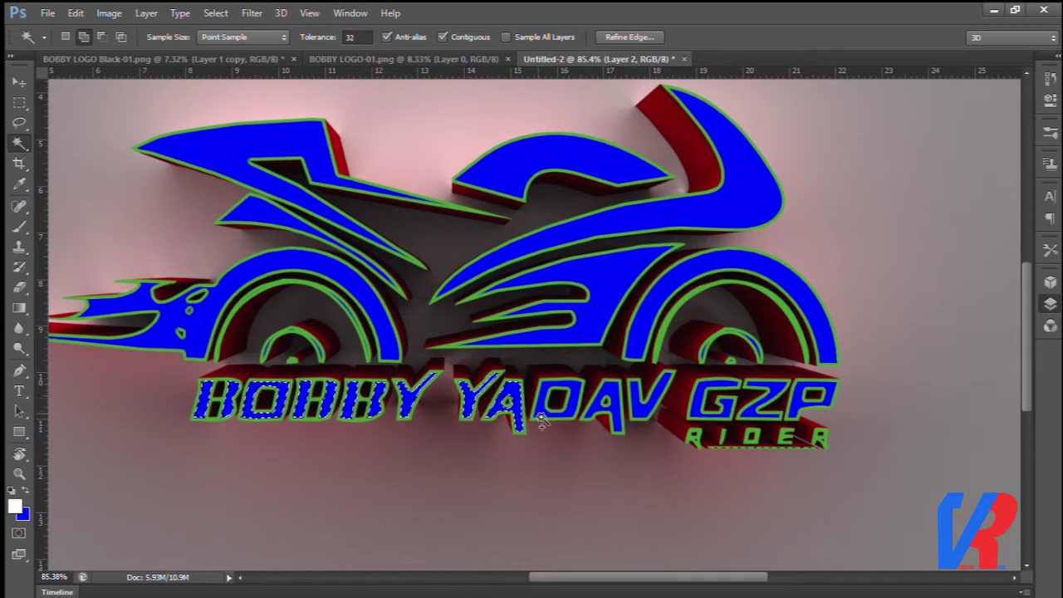
{"action": "left_click", "coordinate": [618, 405], "text": "shift"}
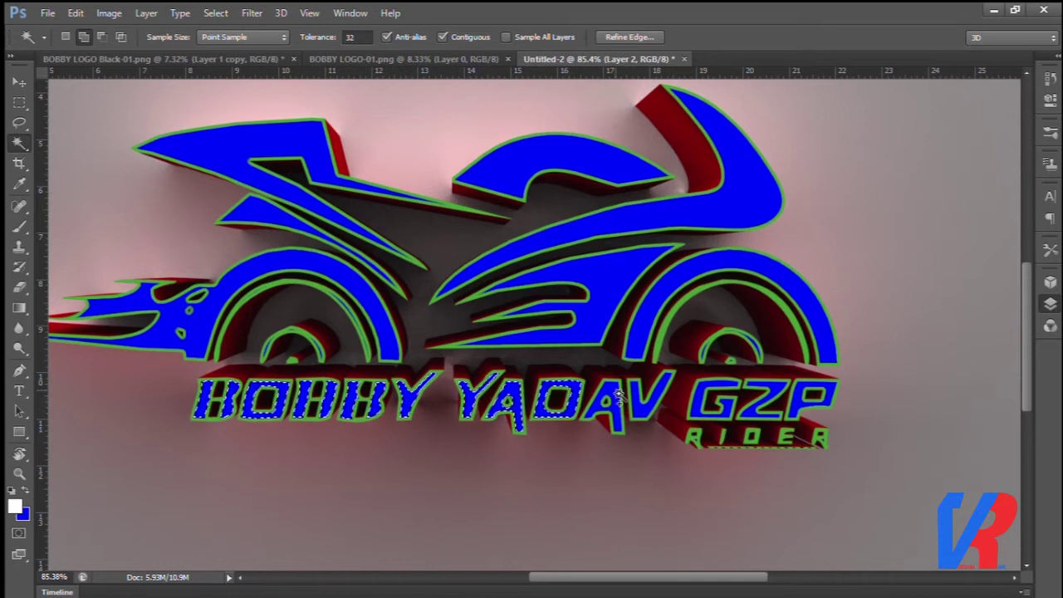
{"action": "left_click", "coordinate": [703, 404], "text": "shift"}
{"action": "left_click", "coordinate": [774, 400], "text": "shift"}
{"action": "left_click", "coordinate": [805, 400], "text": "shift"}
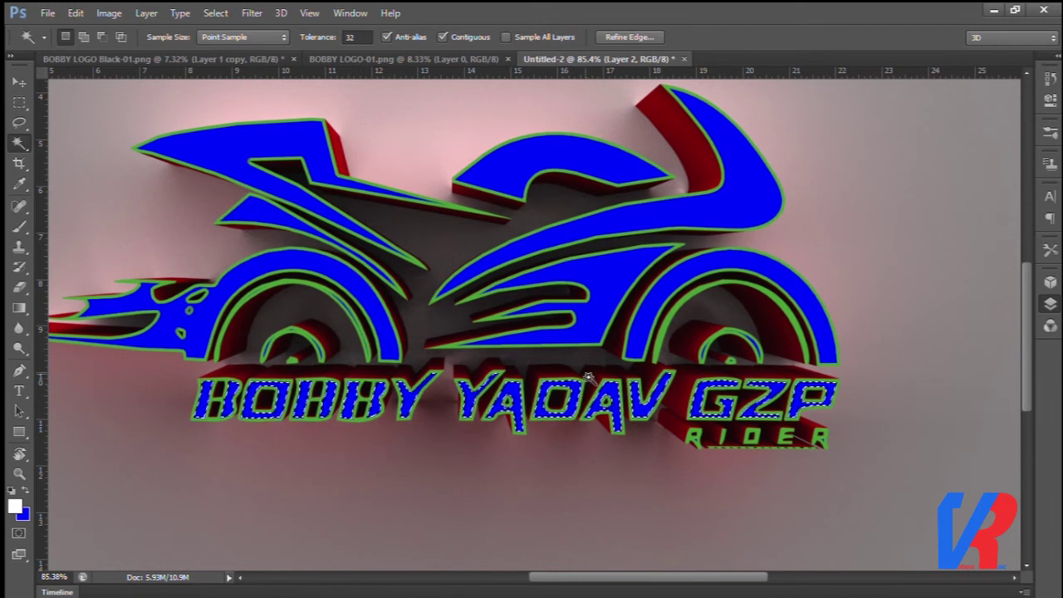
Sample the red of the extruded side, fill the selected lettering with it, and deselect.
{"action": "key", "text": "i"}
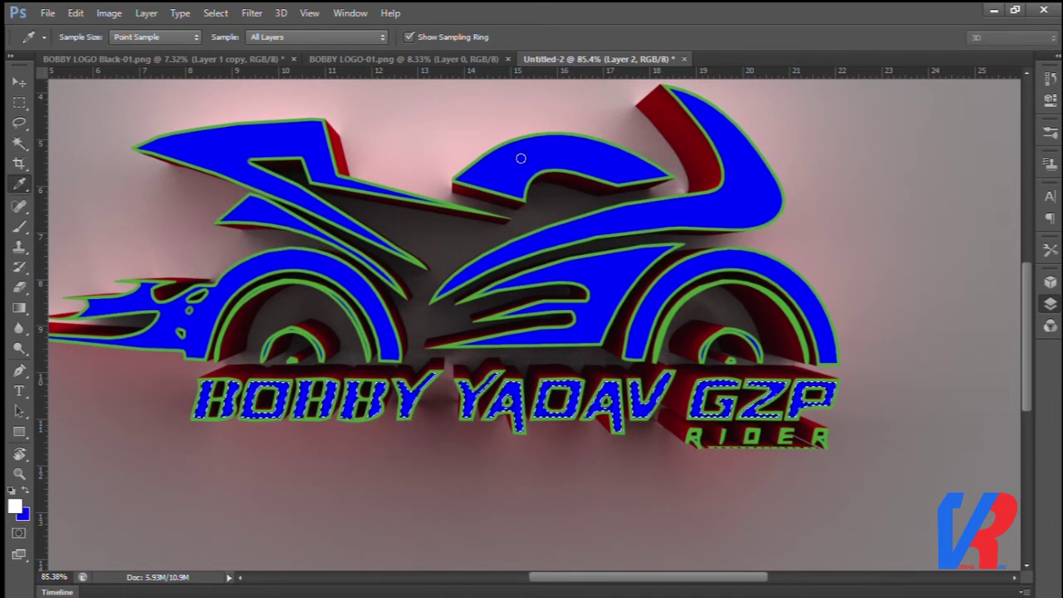
{"action": "left_click", "coordinate": [677, 129], "text": "alt"}
{"action": "key", "text": "w"}
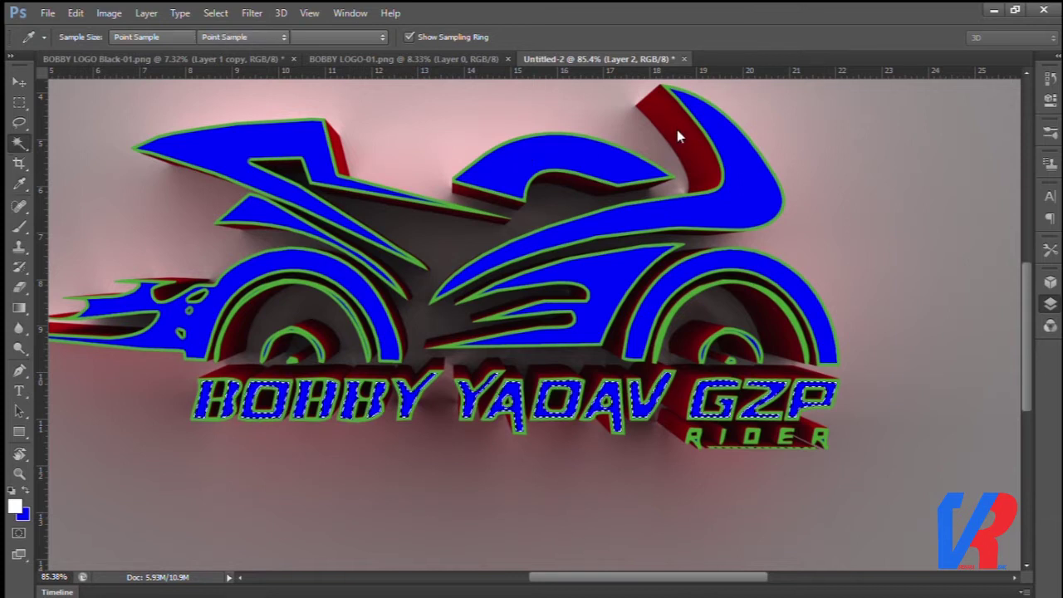
{"action": "key", "text": "ctrl+BackSpace"}
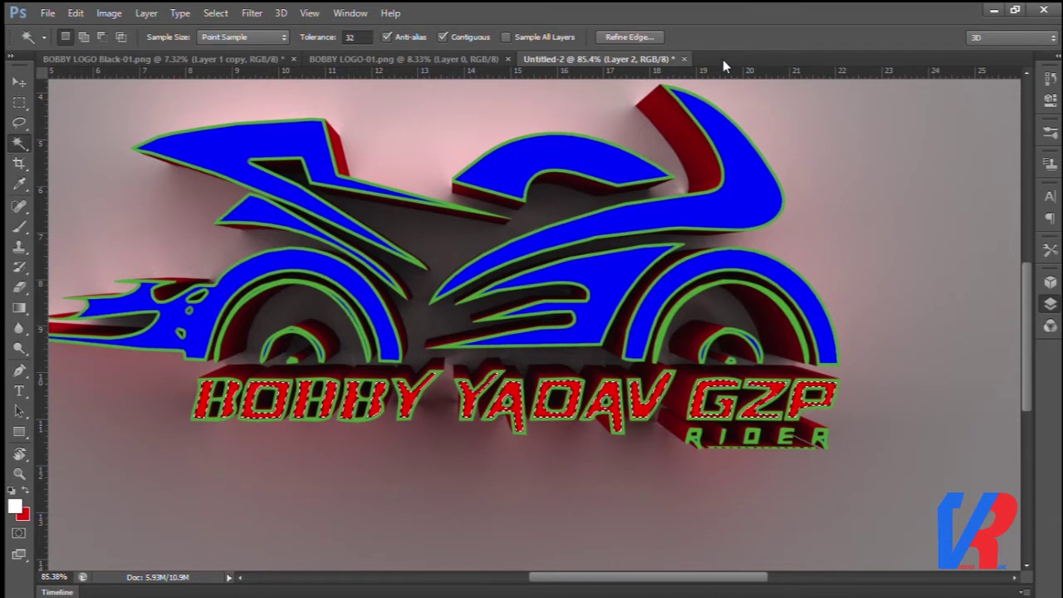
{"action": "key", "text": "ctrl+d"}
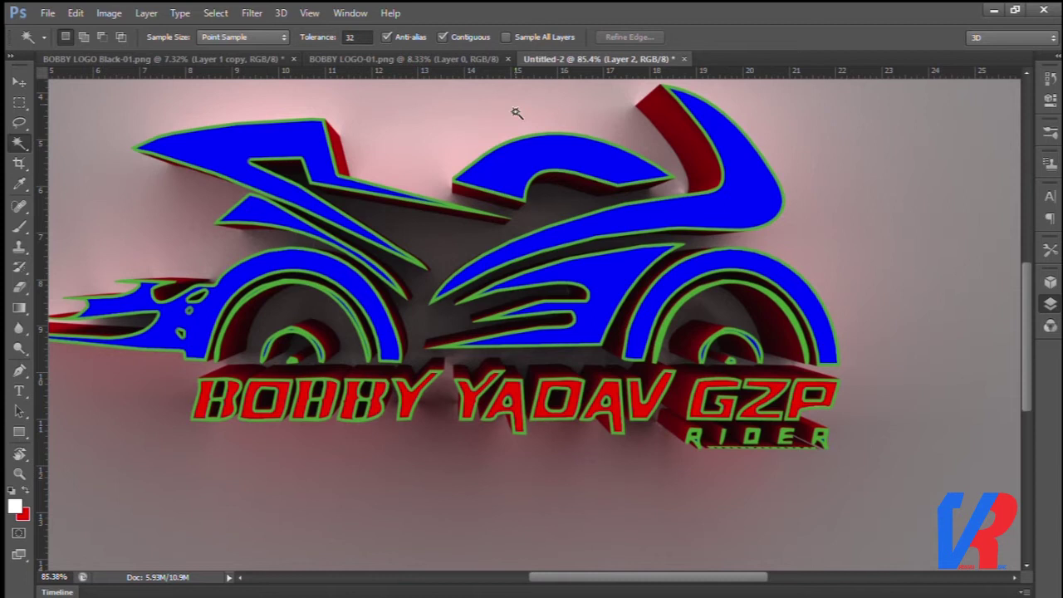
{"action": "scroll", "coordinate": [449, 207], "scroll_direction": "down", "scroll_amount": 2, "text": "alt"}
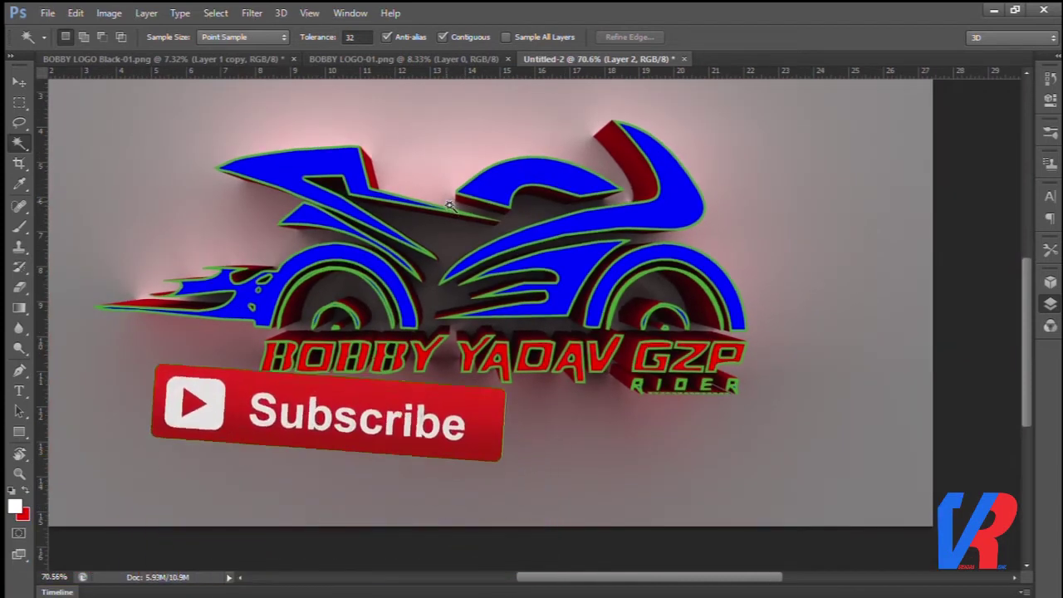
Group the logo layers into Group 1 and duplicate the group.
{"action": "scroll", "coordinate": [440, 206], "scroll_direction": "up", "scroll_amount": 1, "text": "alt"}
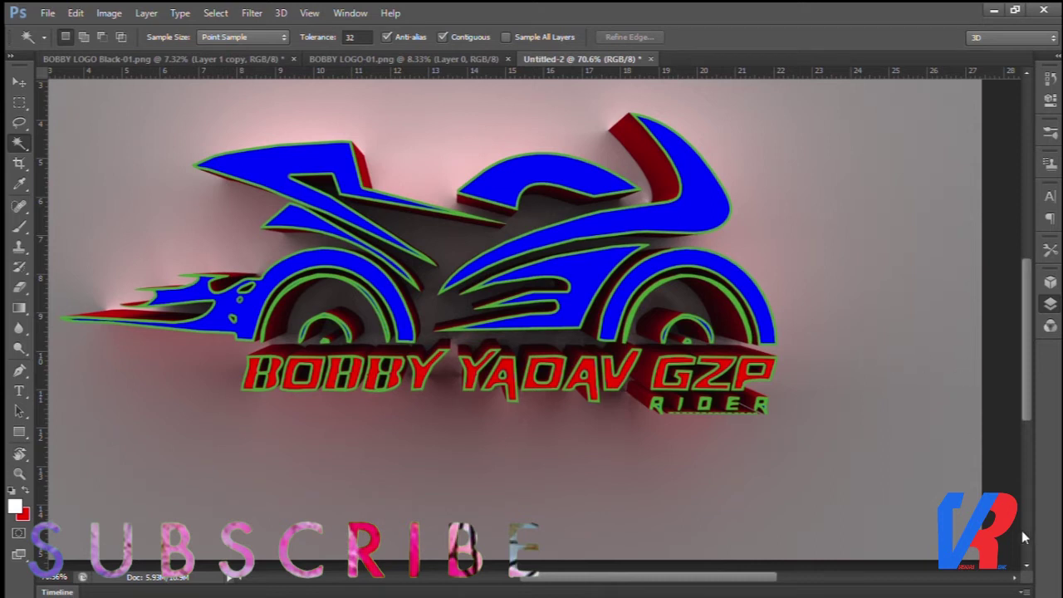
{"action": "key", "text": "ctrl+g"}
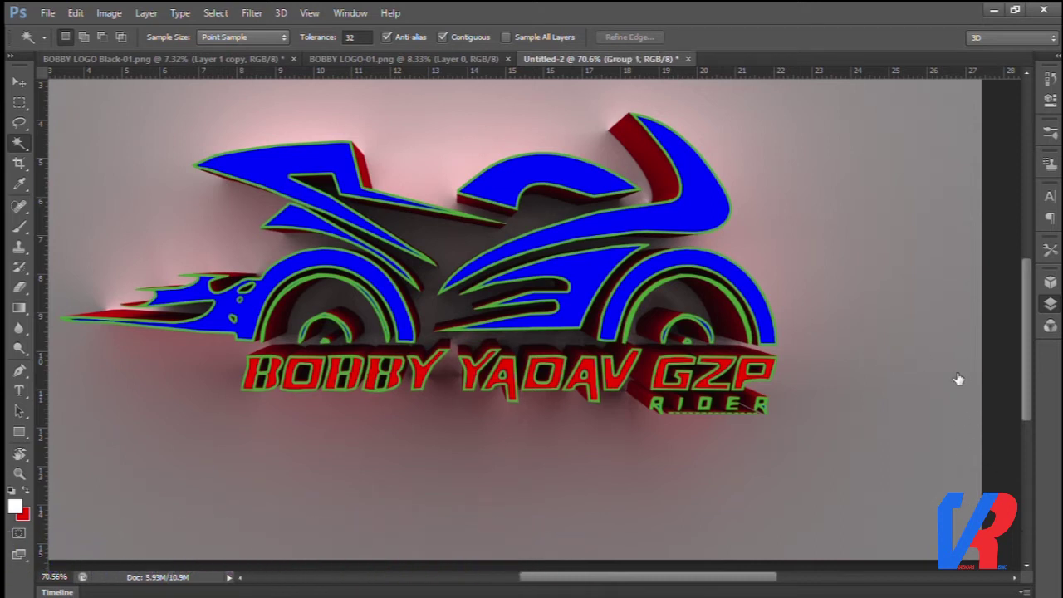
{"action": "key", "text": "ctrl+j"}
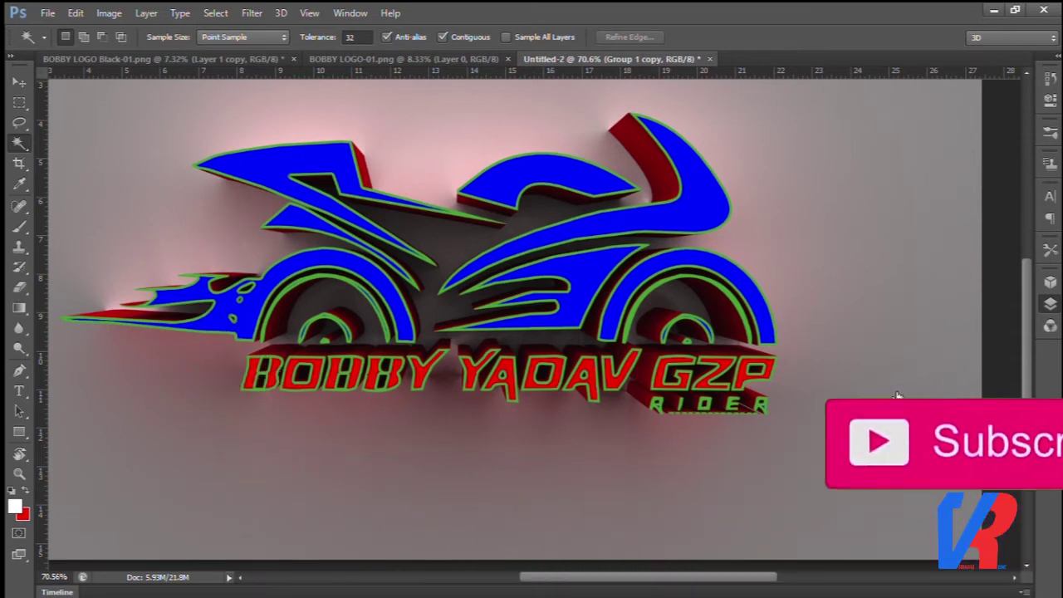
Step down through the layers to the Background, hide the rulers, and fit the canvas in the window.
{"action": "key", "text": "alt+bracketleft"}
{"action": "key", "text": "alt+bracketleft"}
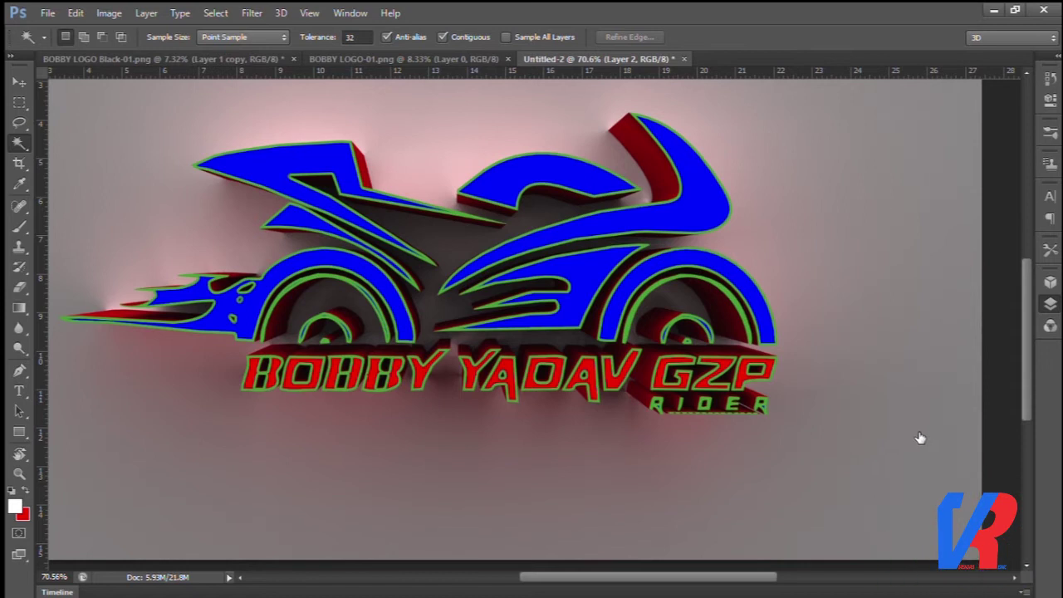
{"action": "key", "text": "alt+bracketleft"}
{"action": "key", "text": "ctrl+r"}
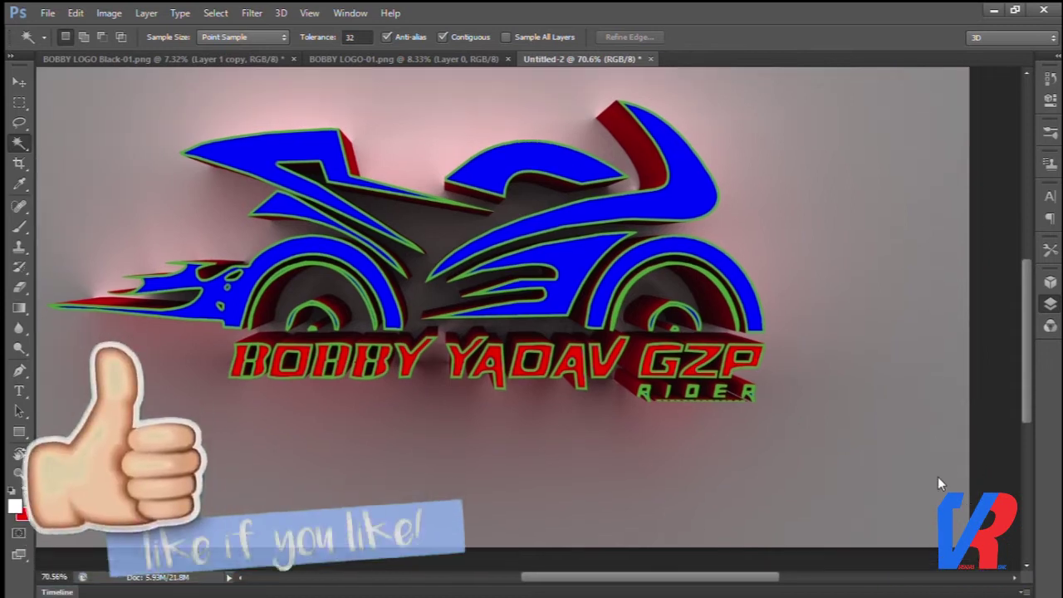
{"action": "key", "text": "alt+bracketright"}
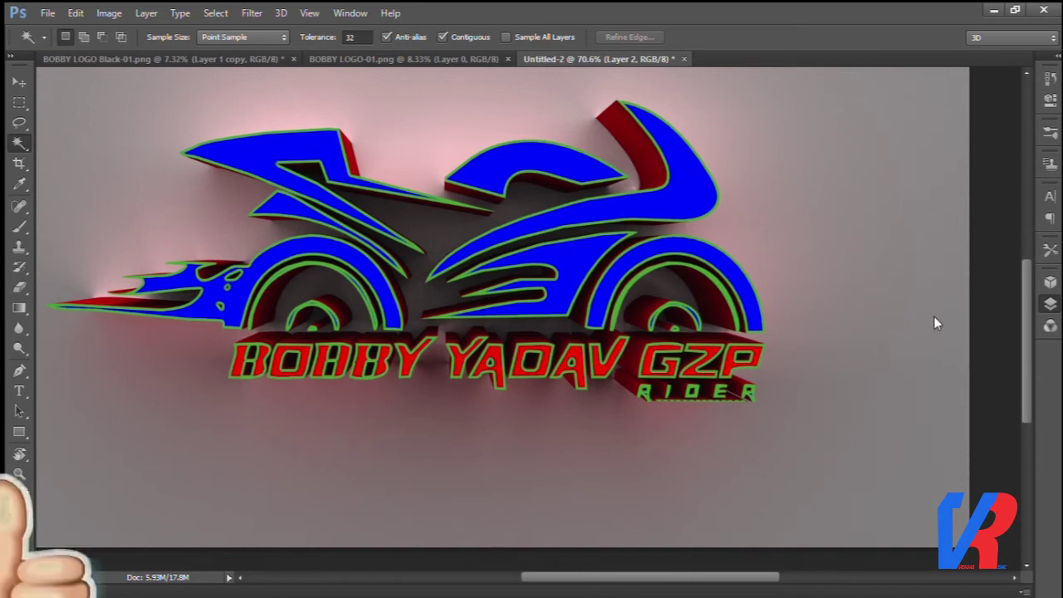
{"action": "key", "text": "ctrl+0"}
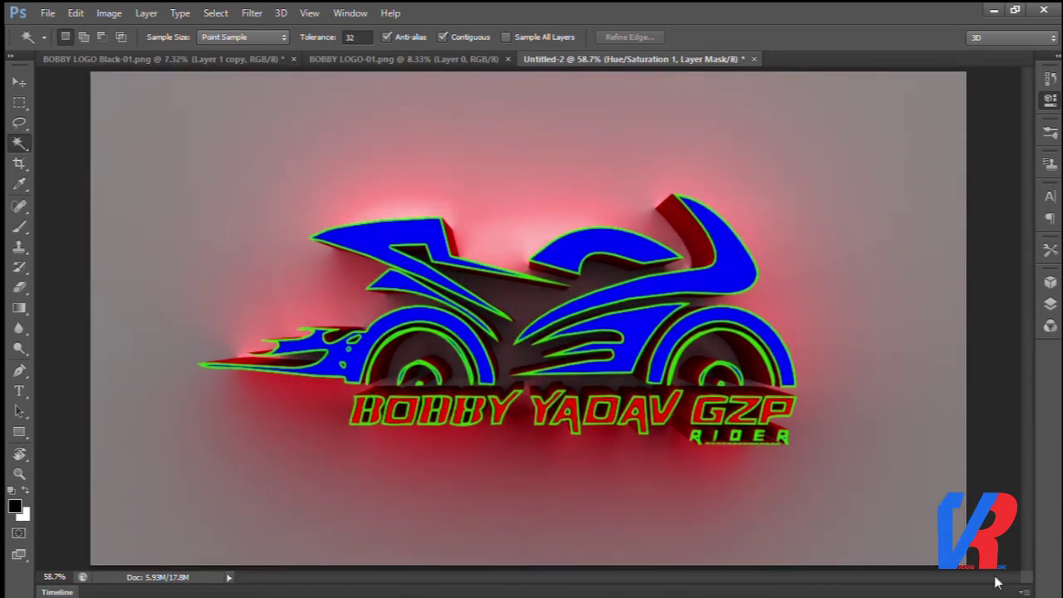
Select the Hue/Saturation 1 adjustment layer's mask to strengthen the red glow behind the logo.
{"action": "left_click", "coordinate": [1050, 303]}
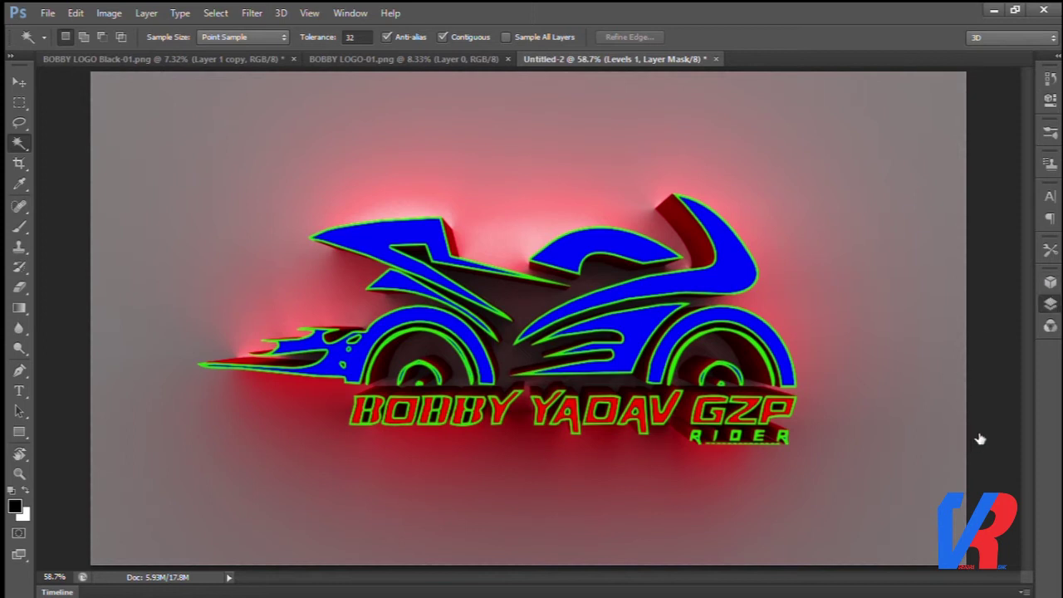
{"action": "key", "text": "alt+bracketright"}
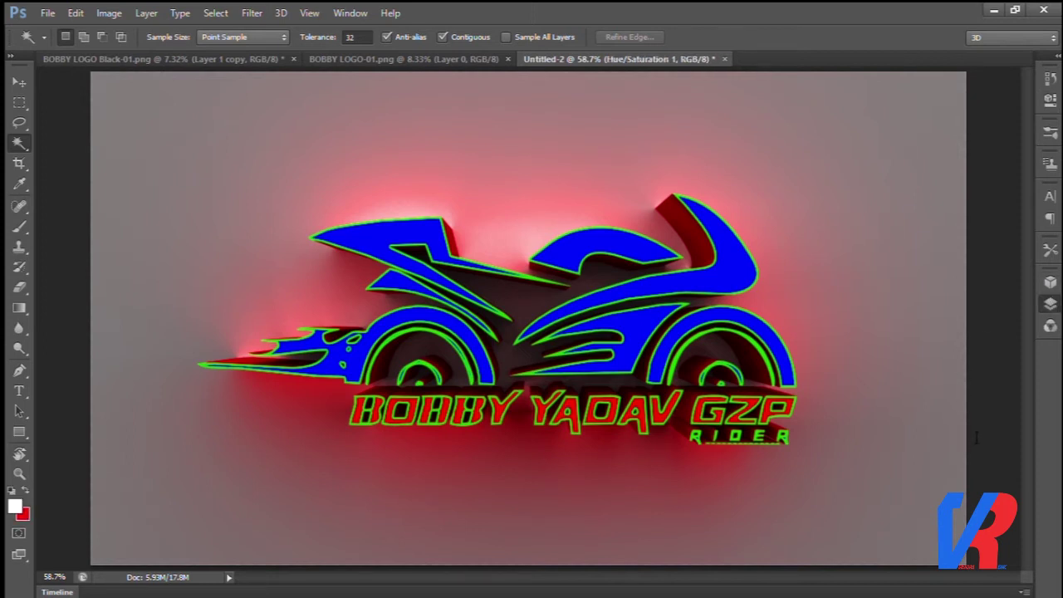
{"action": "key", "text": "ctrl+backslash"}
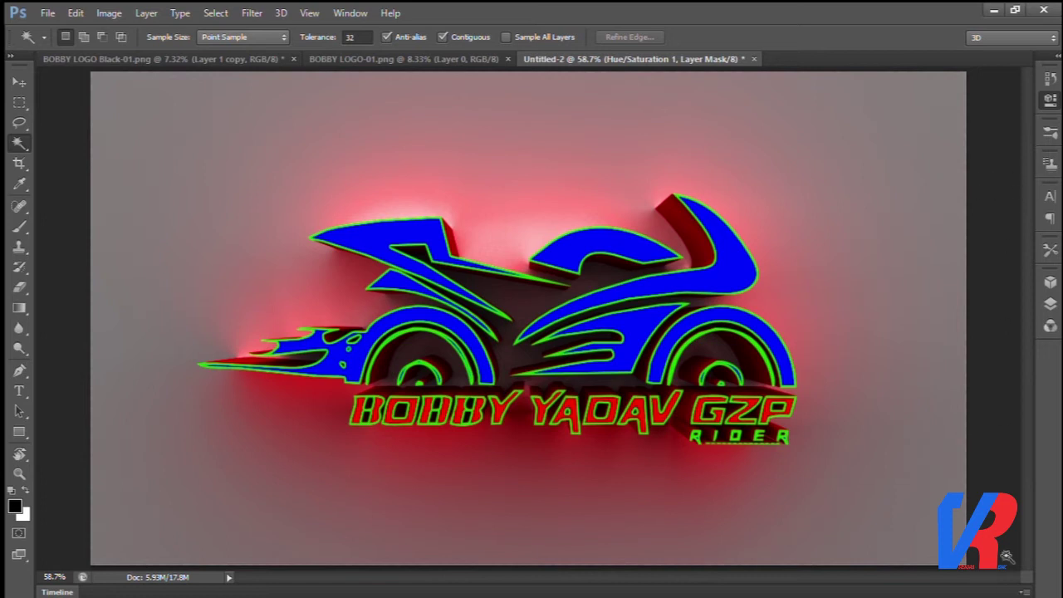
{"action": "left_click", "coordinate": [1051, 304]}
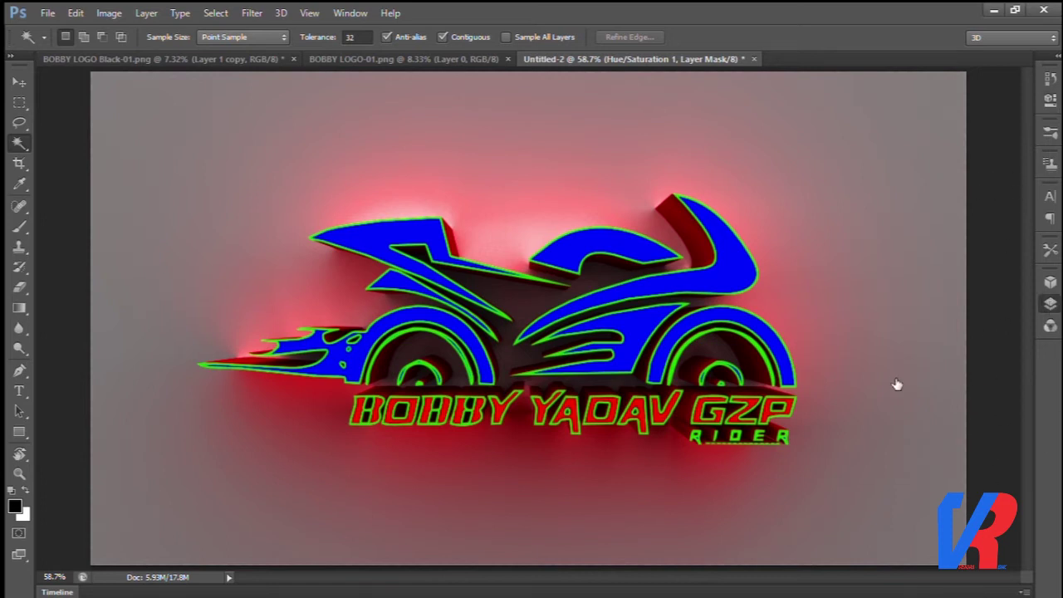
Invert the Color Balance mask repeatedly to compare backdrops, ending on grey with the red glow.
{"action": "key", "text": "ctrl+2"}
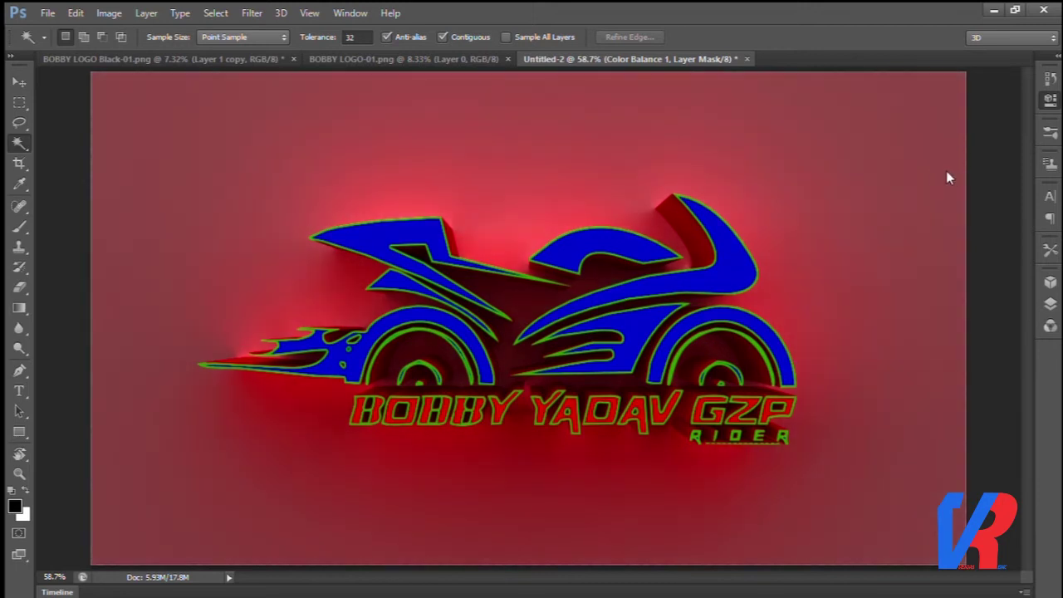
{"action": "key", "text": "ctrl+i"}
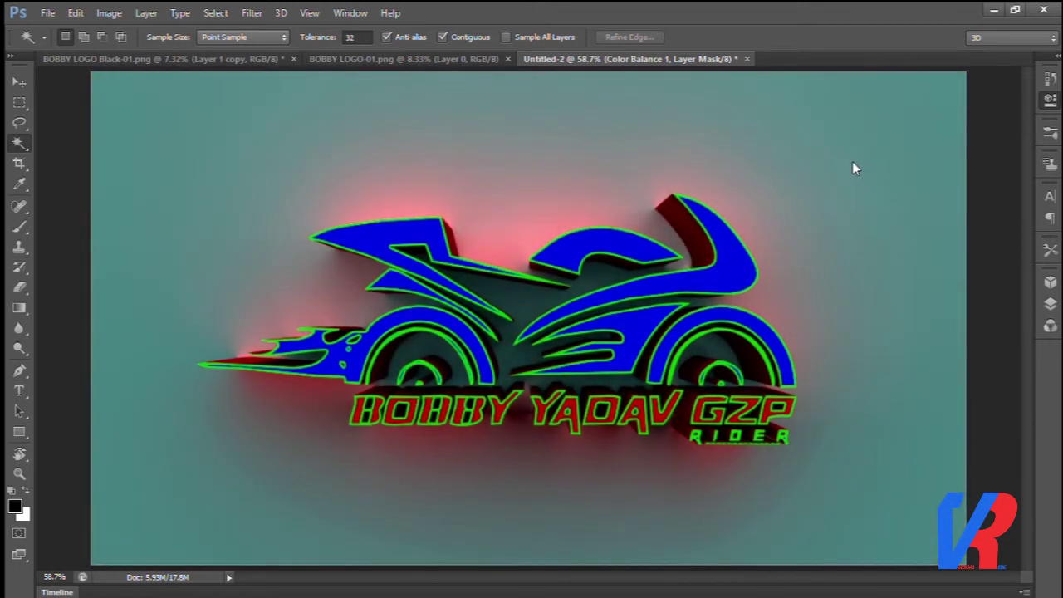
{"action": "key", "text": "ctrl+i"}
{"action": "key", "text": "ctrl+i"}
{"action": "key", "text": "ctrl+i"}
{"action": "key", "text": "ctrl+i"}
{"action": "key", "text": "ctrl+i"}
{"action": "key", "text": "ctrl+i"}
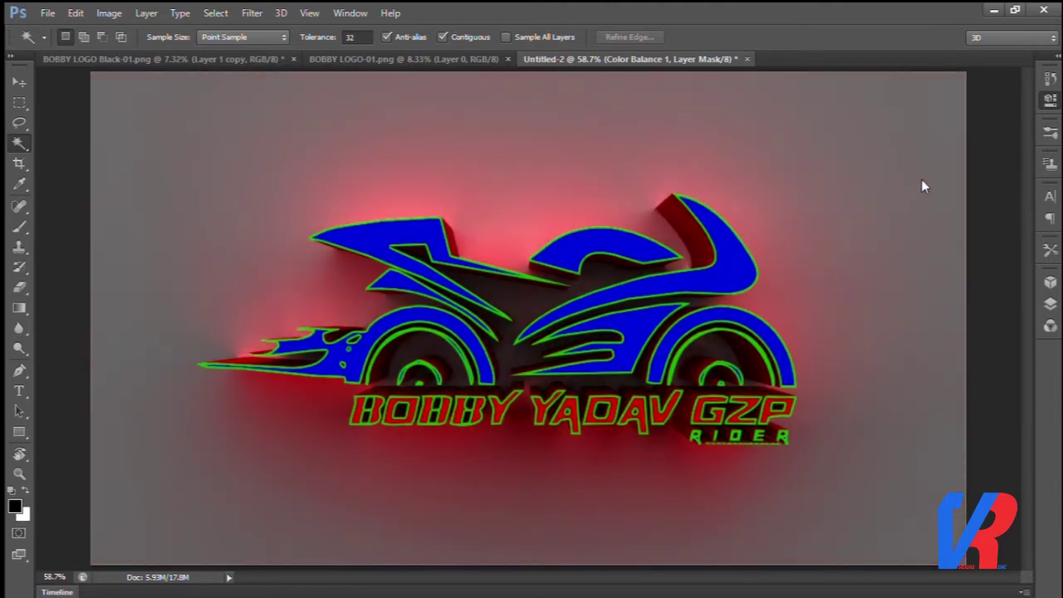
{"action": "key", "text": "ctrl+i"}
{"action": "key", "text": "ctrl+i"}
{"action": "key", "text": "ctrl+i"}
{"action": "key", "text": "ctrl+i"}
{"action": "key", "text": "ctrl+i"}
{"action": "key", "text": "ctrl+i"}
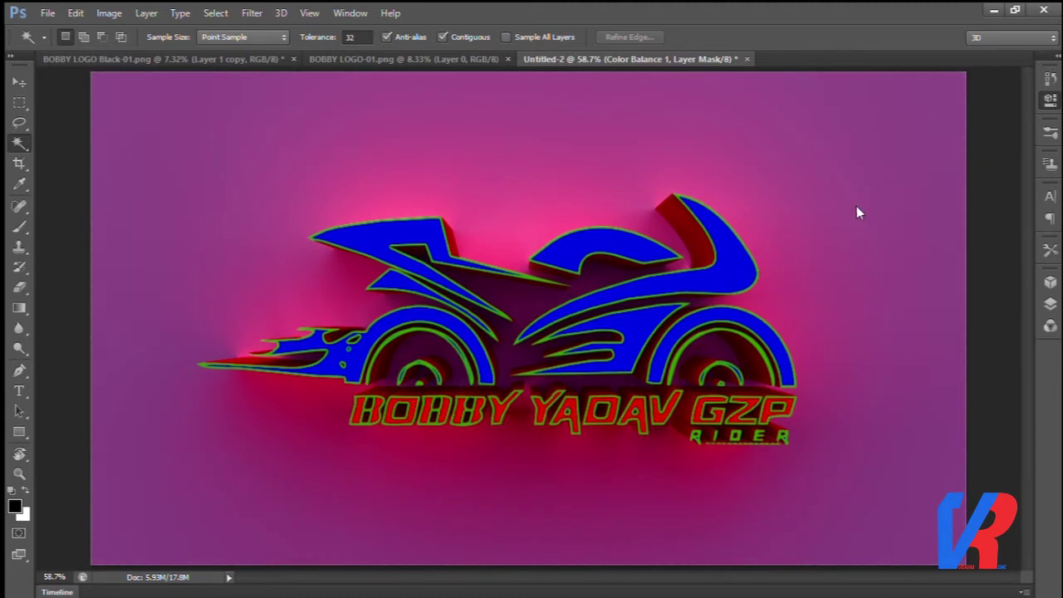
{"action": "key", "text": "ctrl+i"}
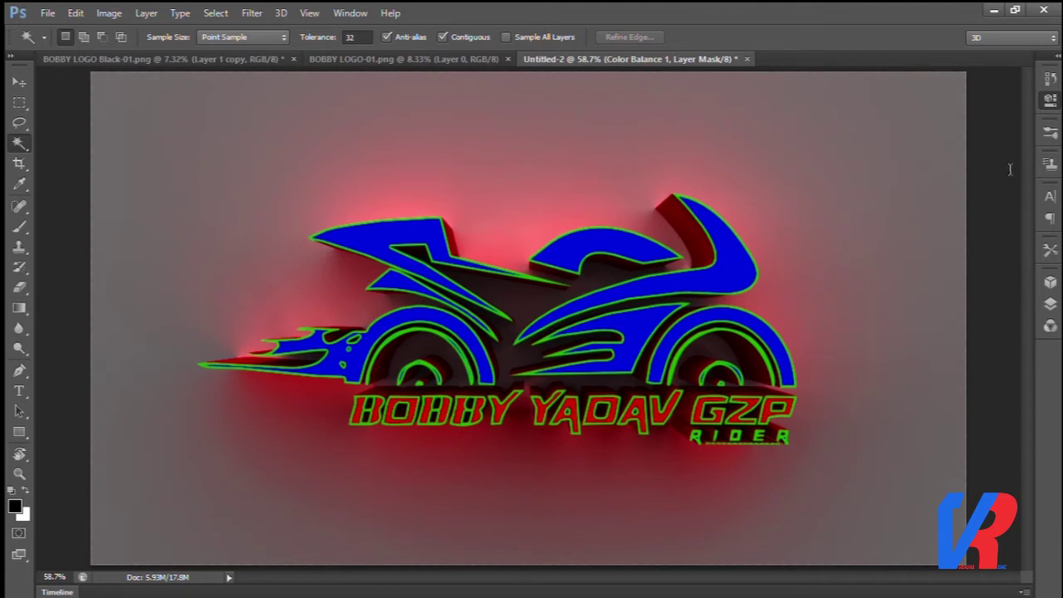
{"action": "scroll", "coordinate": [810, 293], "scroll_direction": "down", "scroll_amount": 2}
Adjust the Levels 1 layer to deepen the backdrop to brick red, then fit the canvas.
{"action": "scroll", "coordinate": [850, 282], "scroll_direction": "up", "scroll_amount": 1}
{"action": "scroll", "coordinate": [850, 282], "scroll_direction": "up", "scroll_amount": 1}
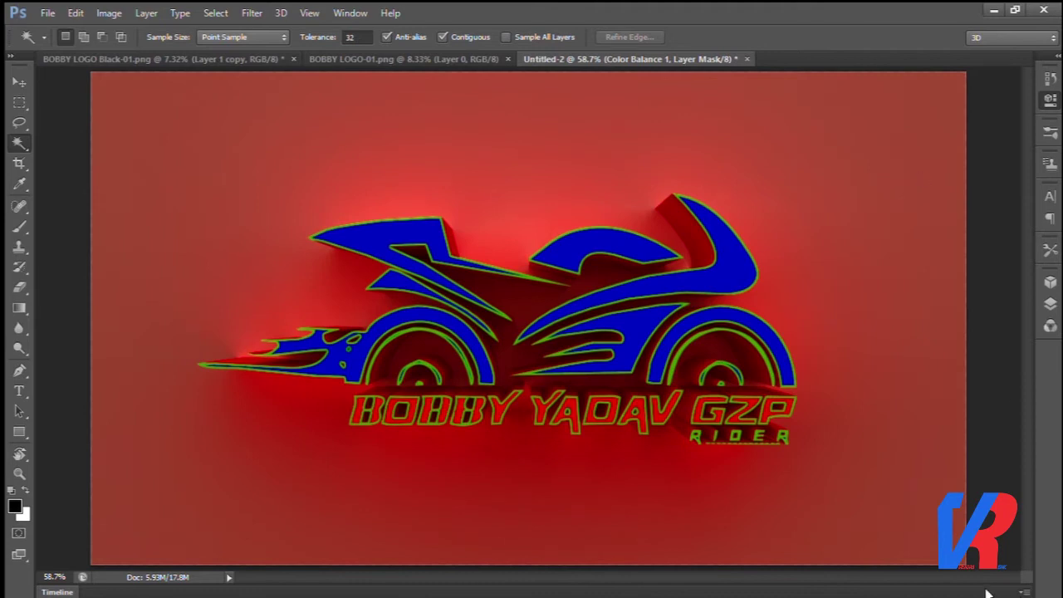
{"action": "left_click", "coordinate": [1050, 303]}
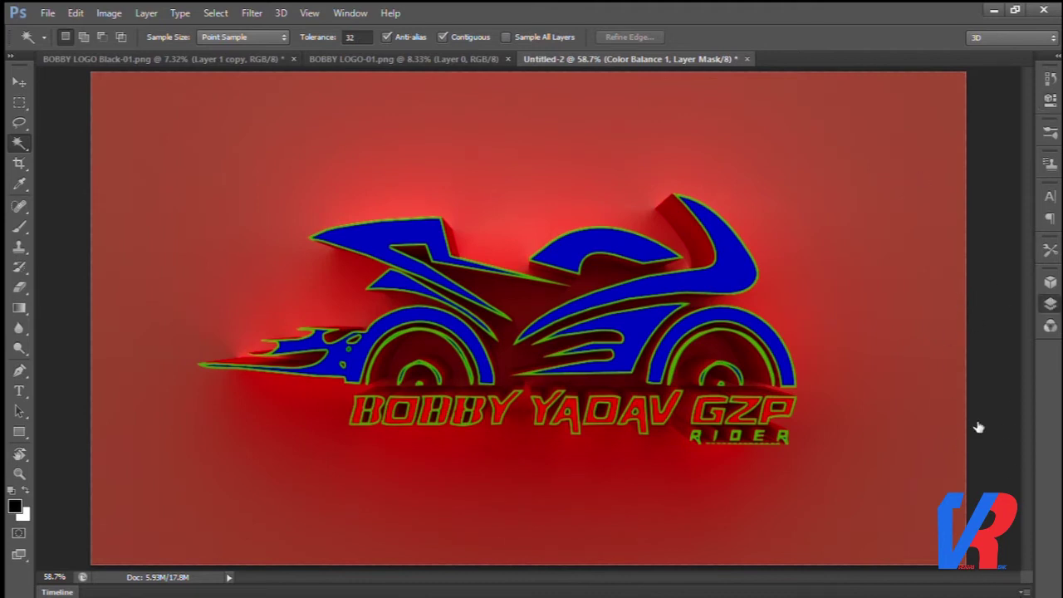
{"action": "key", "text": "alt+bracketleft"}
{"action": "key", "text": "ctrl+2"}
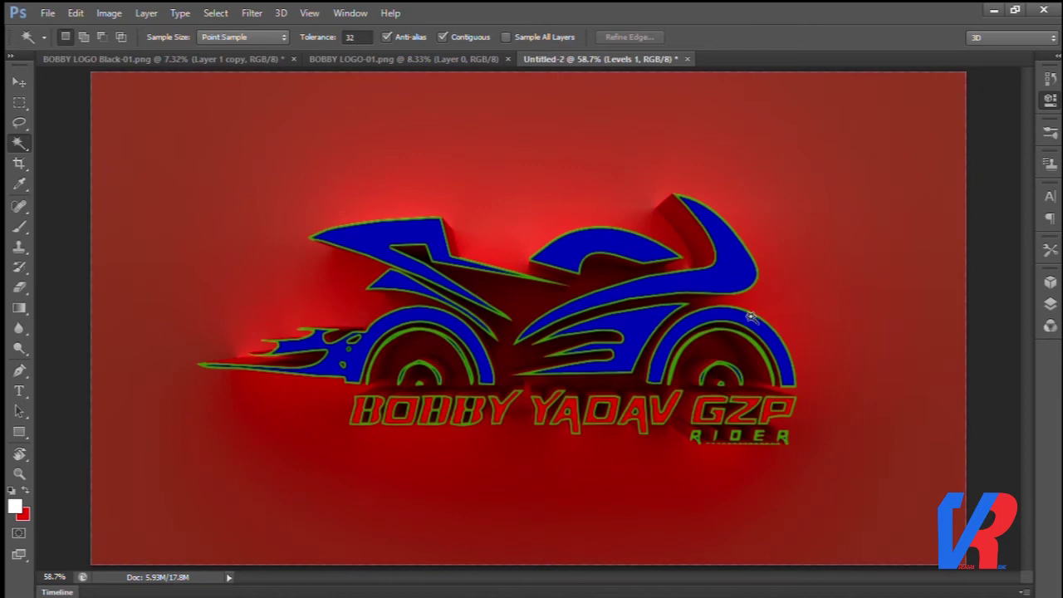
{"action": "key", "text": "ctrl+0"}
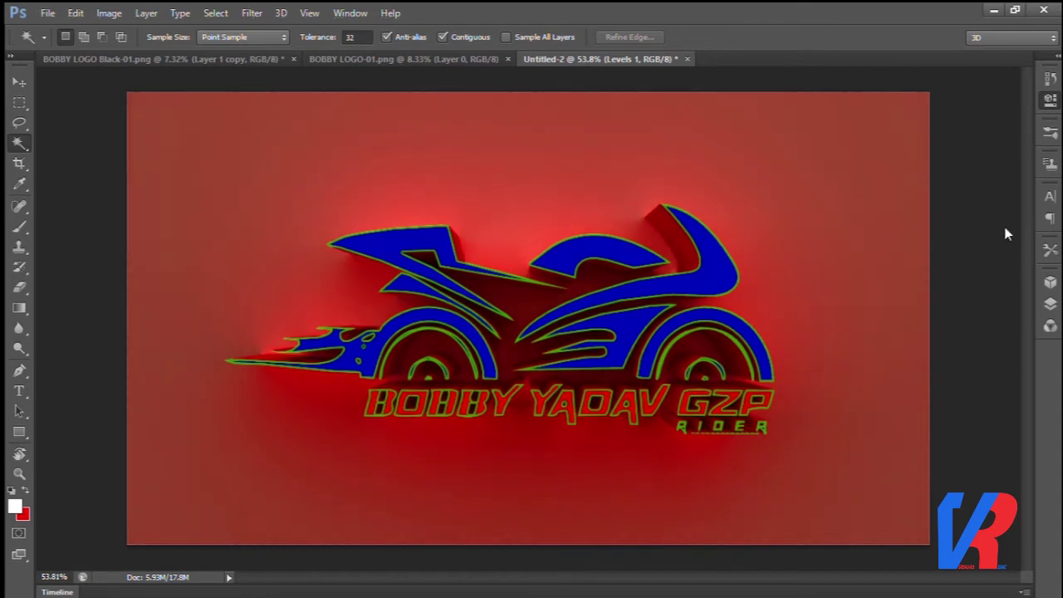
Tune the Color Balance 1 and Hue/Saturation 1 layers so the glow turns a brighter pinkish red.
{"action": "left_click", "coordinate": [1049, 304]}
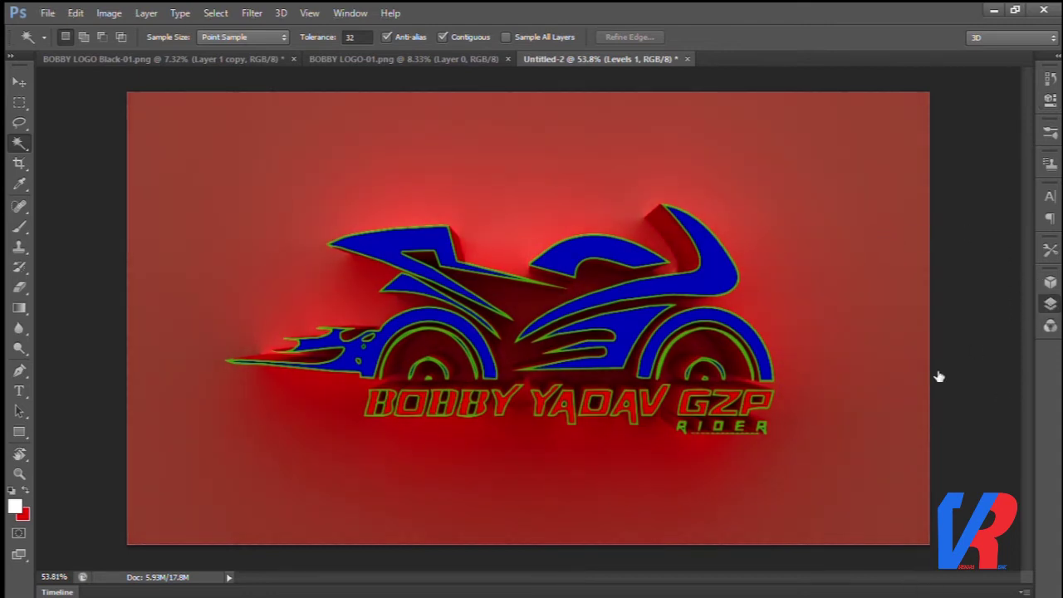
{"action": "key", "text": "ctrl+b"}
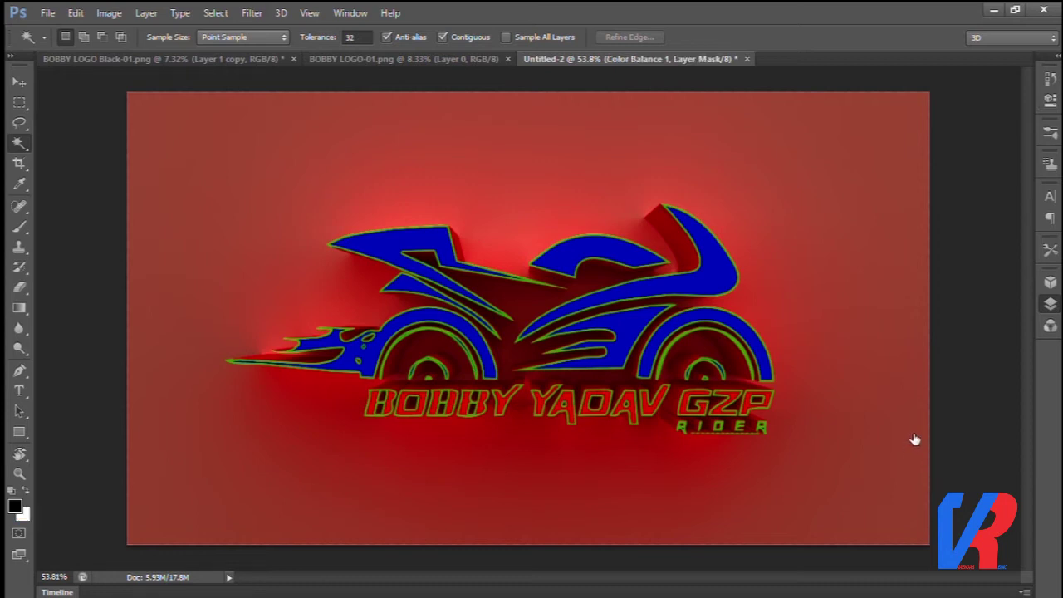
{"action": "left_click", "coordinate": [1049, 303]}
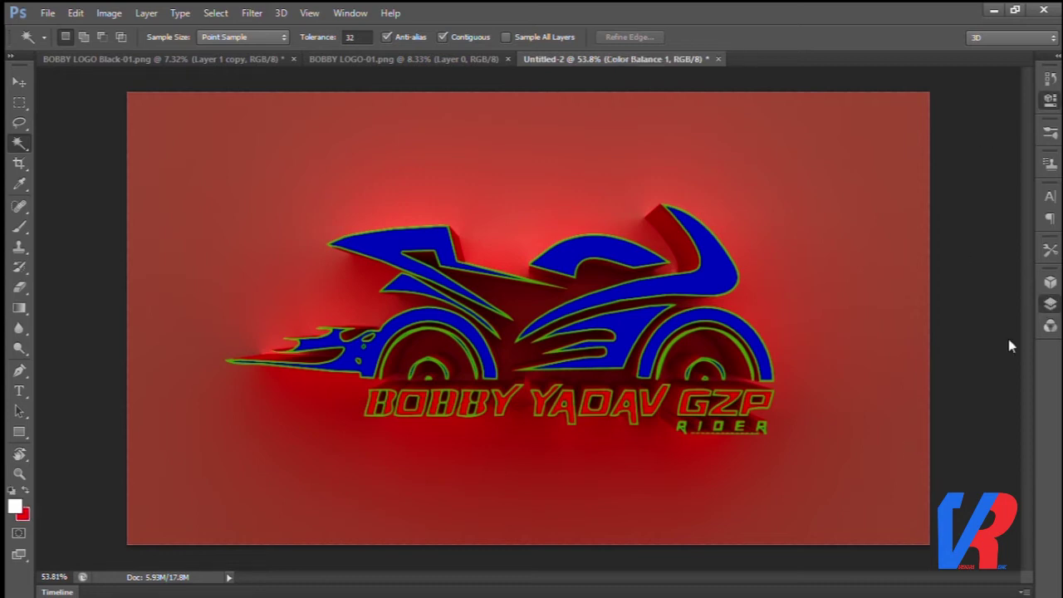
{"action": "key", "text": "ctrl+u"}
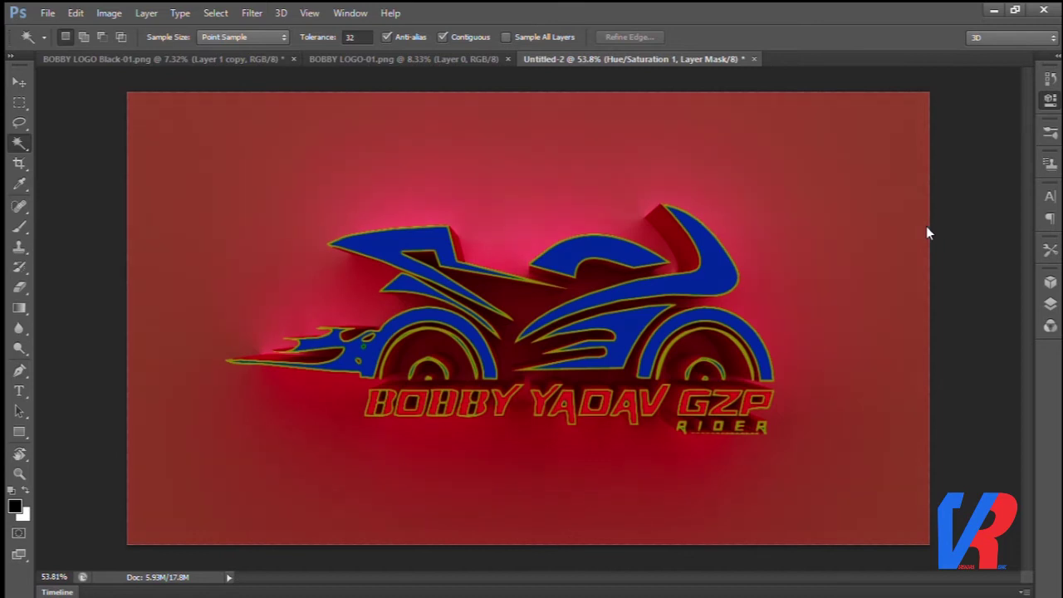
{"action": "key", "text": "alt"}
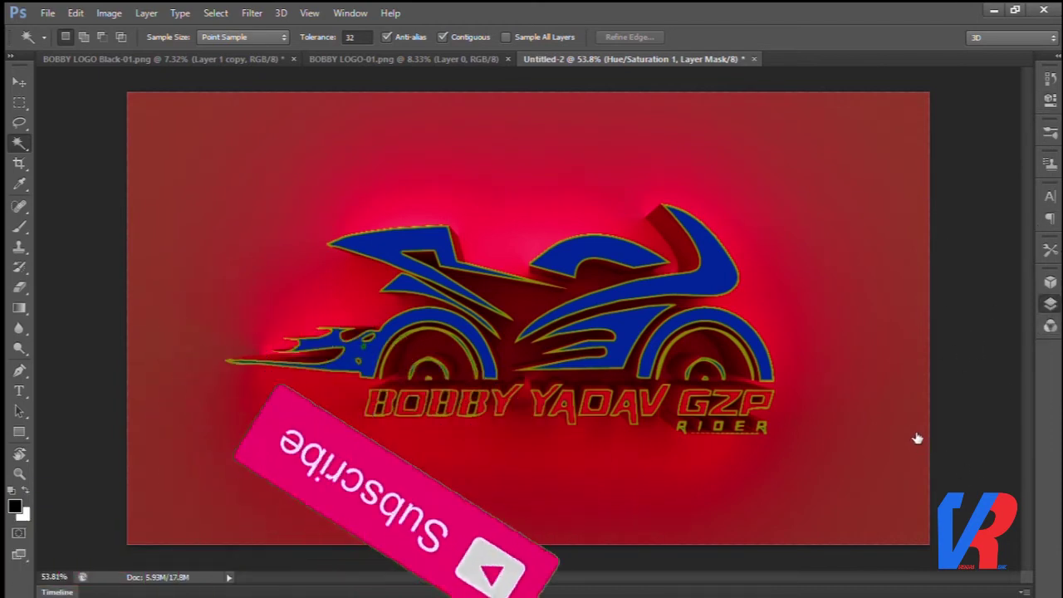
Move Color Balance 1's Cyan-Red and Magenta-Green sliders for a purple backdrop with a hot-pink glow.
{"action": "key", "text": "alt+bracketright"}
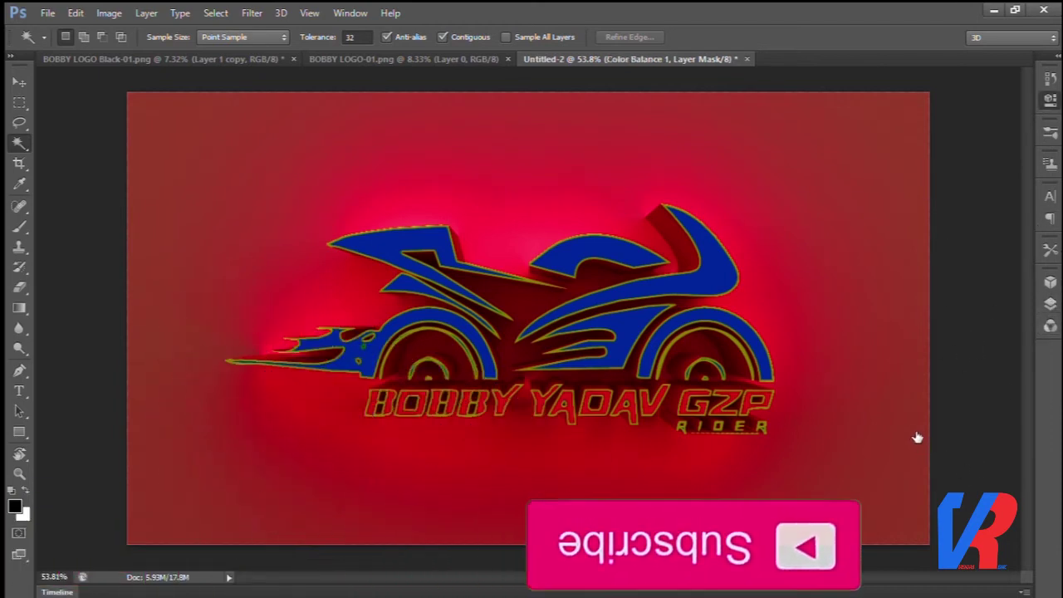
{"action": "key", "text": "ctrl+z"}
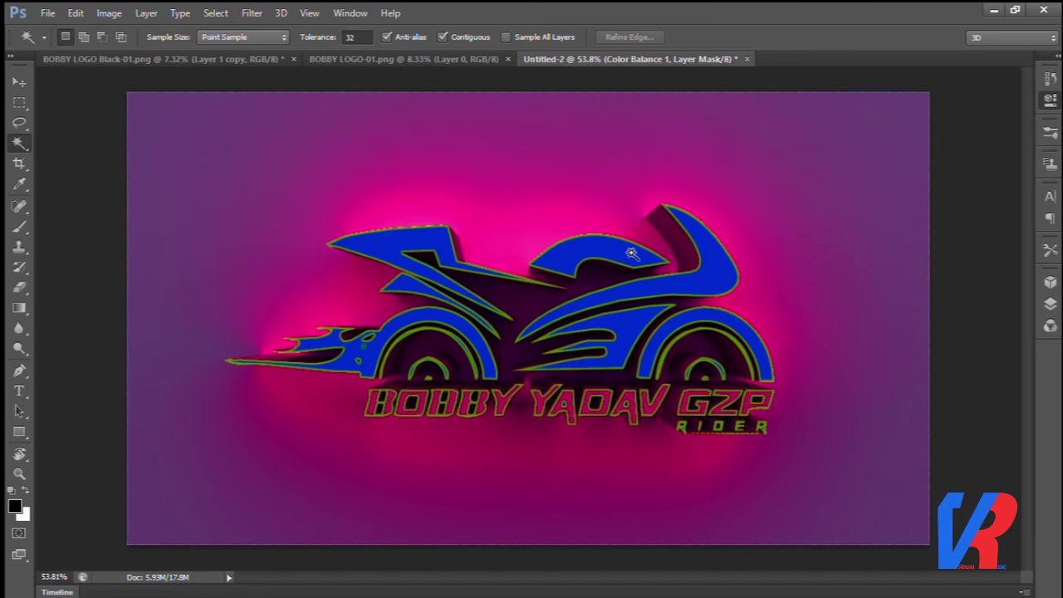
{"action": "scroll", "coordinate": [730, 349], "scroll_direction": "up", "scroll_amount": 5}
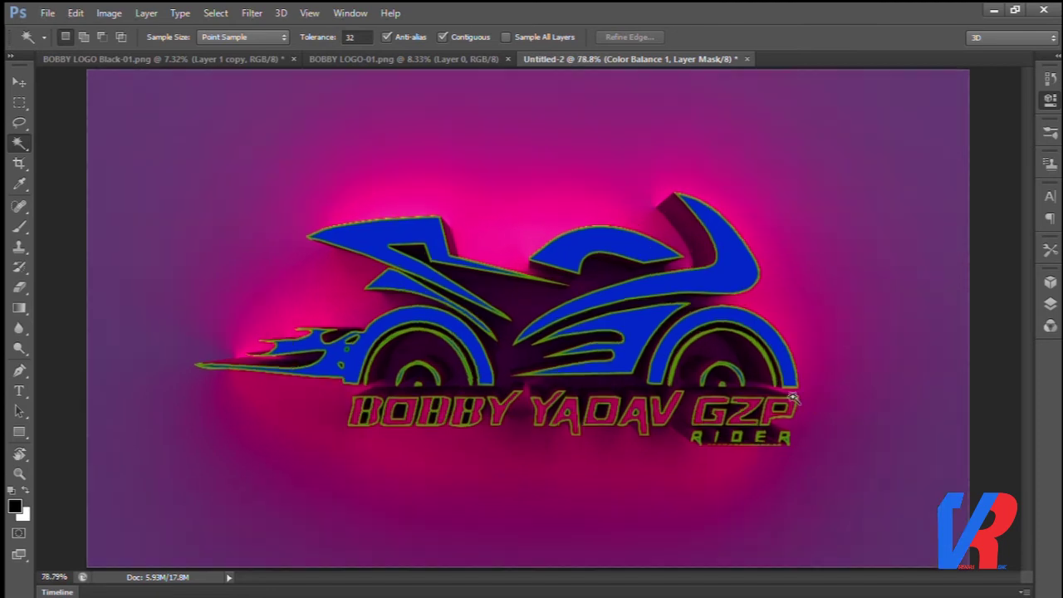
{"action": "scroll", "coordinate": [804, 361], "scroll_direction": "up", "scroll_amount": 2}
{"action": "scroll", "coordinate": [685, 311], "scroll_direction": "up", "scroll_amount": 2}
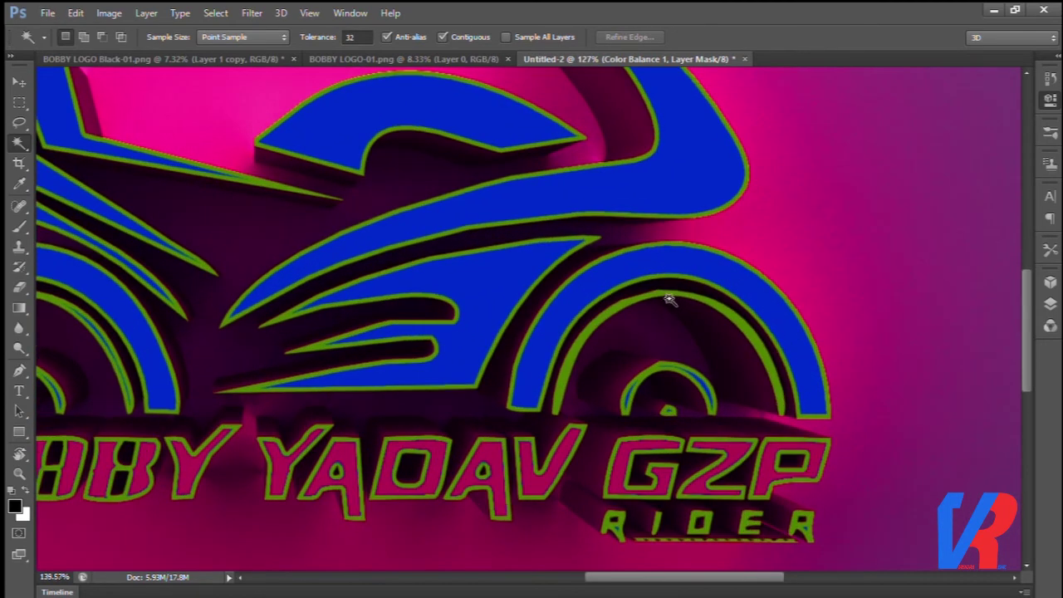
{"action": "scroll", "coordinate": [669, 299], "scroll_direction": "up", "scroll_amount": 2}
{"action": "scroll", "coordinate": [664, 335], "scroll_direction": "up", "scroll_amount": 3}
{"action": "scroll", "coordinate": [663, 337], "scroll_direction": "up", "scroll_amount": 1}
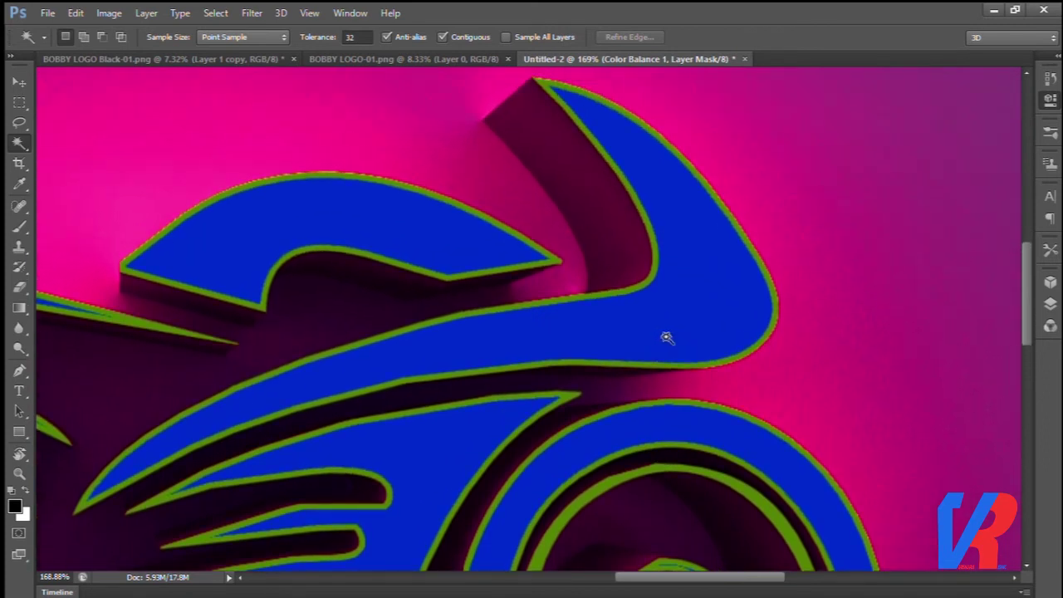
{"action": "scroll", "coordinate": [668, 336], "scroll_direction": "up", "scroll_amount": 1}
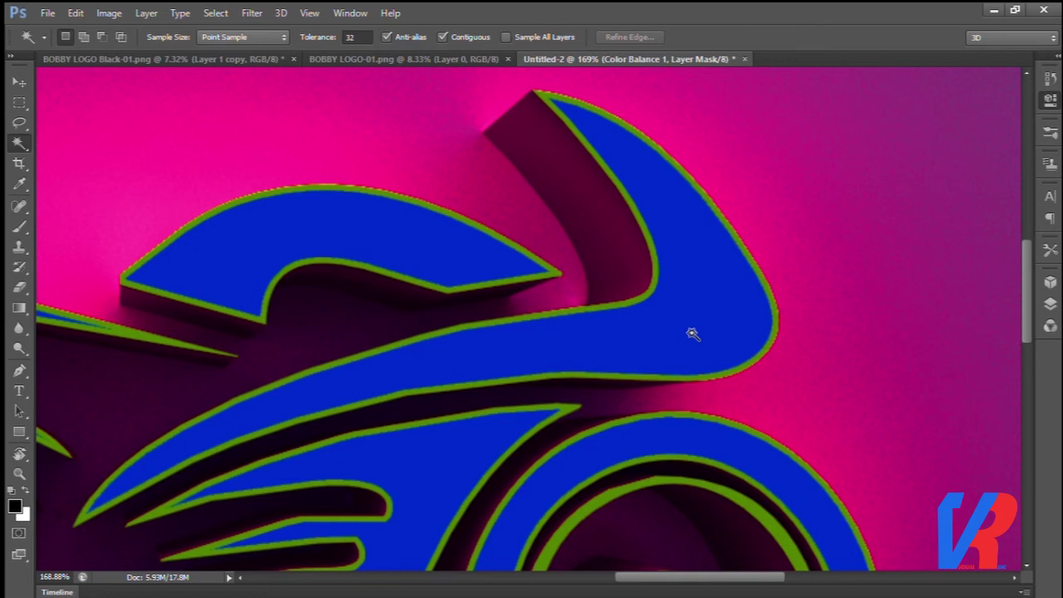
{"action": "scroll", "coordinate": [691, 334], "scroll_direction": "down", "scroll_amount": 5}
{"action": "scroll", "coordinate": [689, 336], "scroll_direction": "down", "scroll_amount": 3}
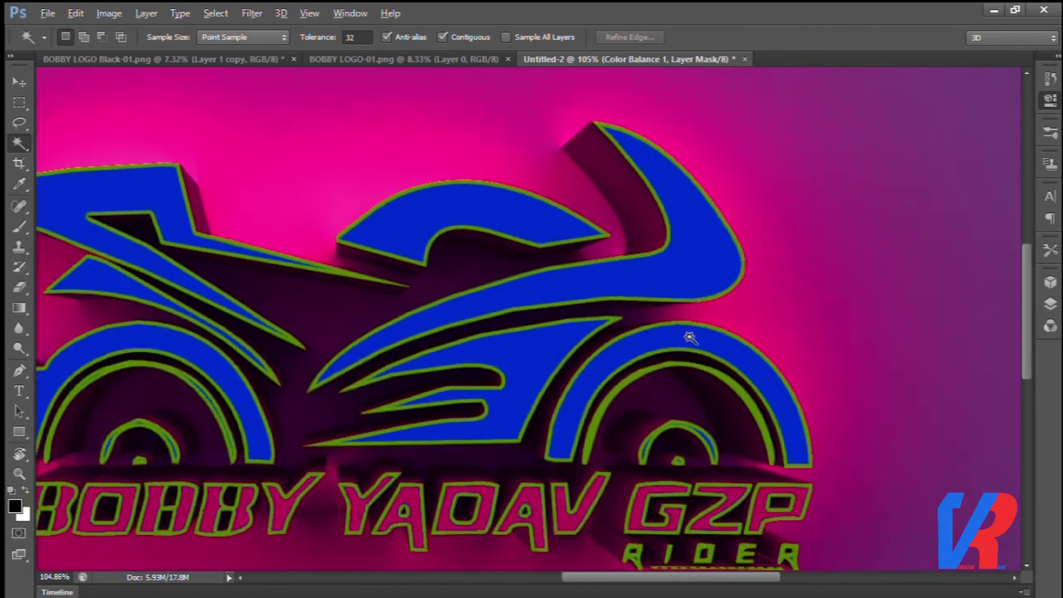
{"action": "scroll", "coordinate": [689, 336], "scroll_direction": "down", "scroll_amount": 2}
{"action": "scroll", "coordinate": [640, 355], "scroll_direction": "down", "scroll_amount": 2}
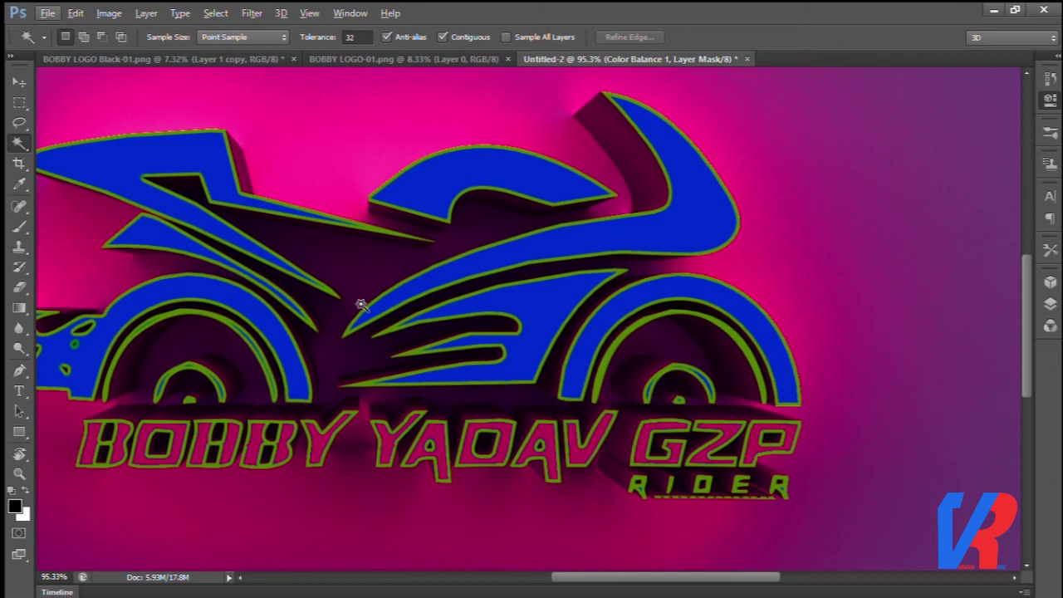
{"action": "scroll", "coordinate": [361, 304], "scroll_direction": "down", "scroll_amount": 2}
{"action": "scroll", "coordinate": [279, 309], "scroll_direction": "up", "scroll_amount": 1}
{"action": "scroll", "coordinate": [351, 212], "scroll_direction": "up", "scroll_amount": 2}
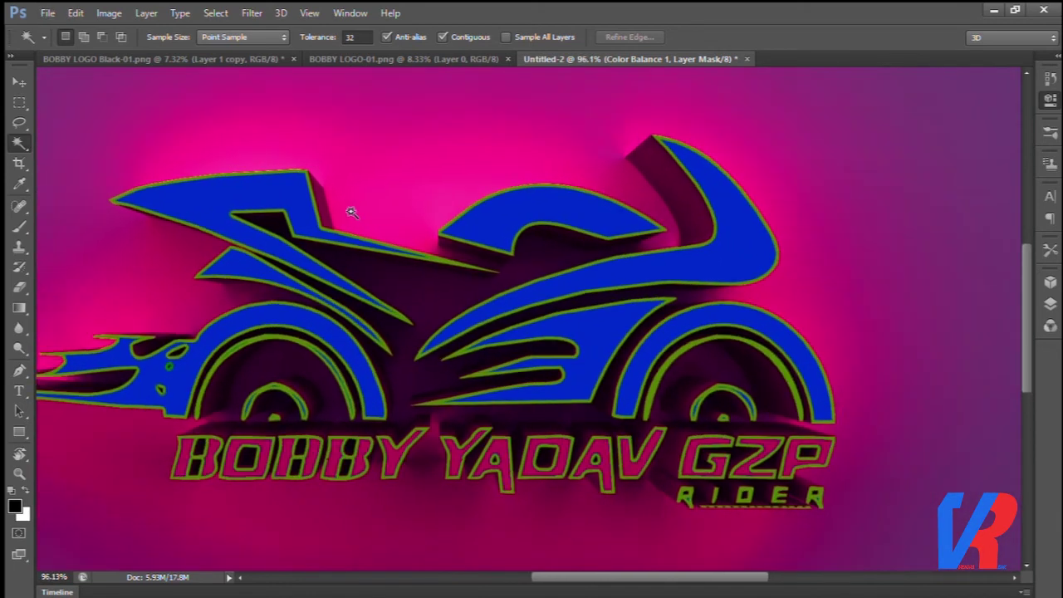
{"action": "scroll", "coordinate": [351, 213], "scroll_direction": "up", "scroll_amount": 1}
{"action": "scroll", "coordinate": [426, 268], "scroll_direction": "up", "scroll_amount": 1}
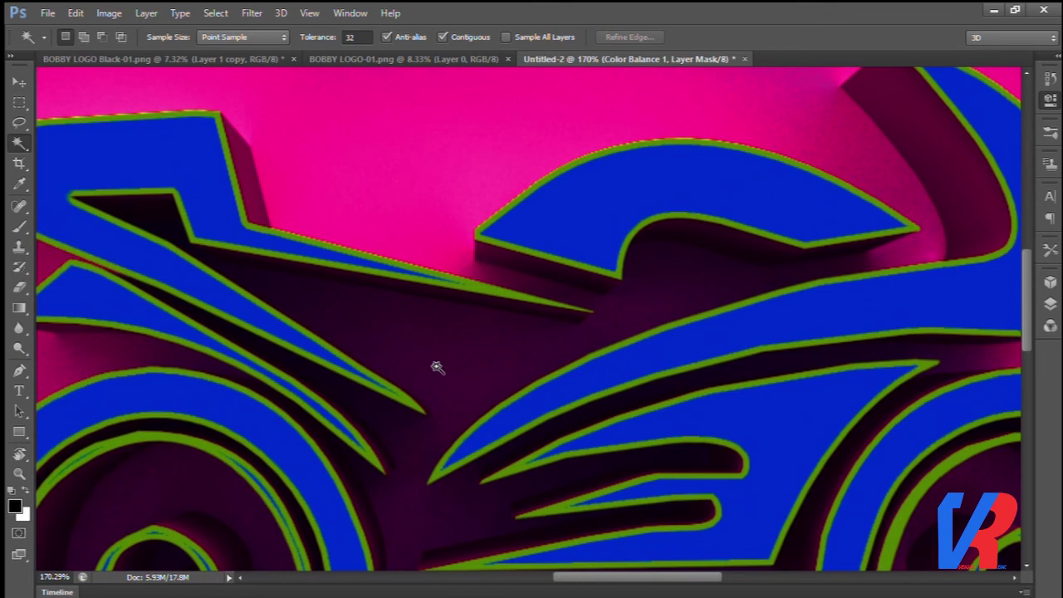
{"action": "scroll", "coordinate": [436, 366], "scroll_direction": "up", "scroll_amount": 1}
{"action": "scroll", "coordinate": [437, 366], "scroll_direction": "up", "scroll_amount": 1}
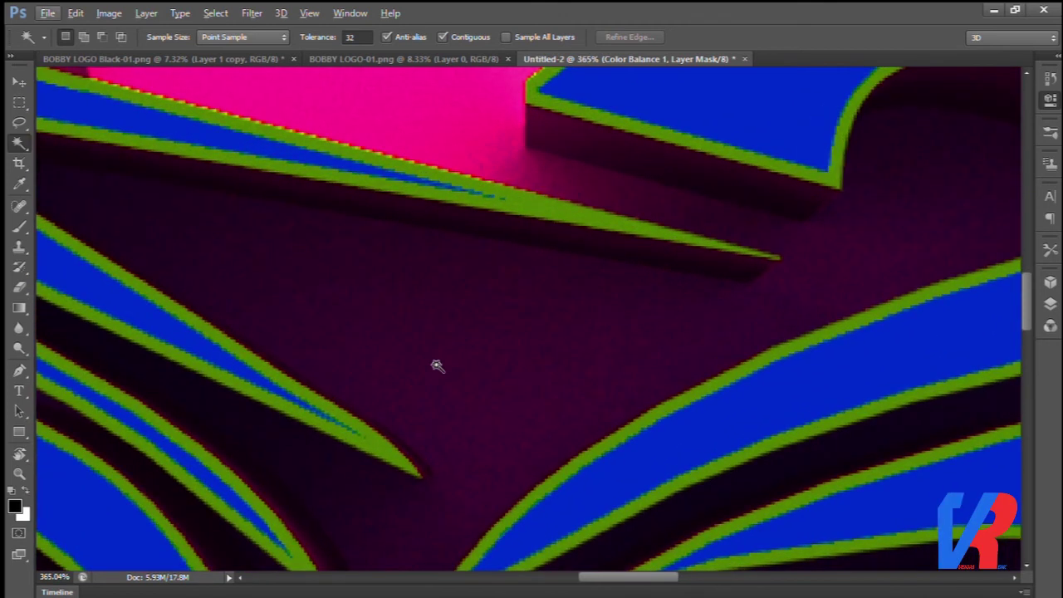
{"action": "scroll", "coordinate": [437, 366], "scroll_direction": "down", "scroll_amount": 1}
{"action": "scroll", "coordinate": [436, 366], "scroll_direction": "down", "scroll_amount": 2}
{"action": "scroll", "coordinate": [437, 366], "scroll_direction": "down", "scroll_amount": 1}
{"action": "scroll", "coordinate": [437, 366], "scroll_direction": "down", "scroll_amount": 1}
{"action": "key", "text": "alt"}
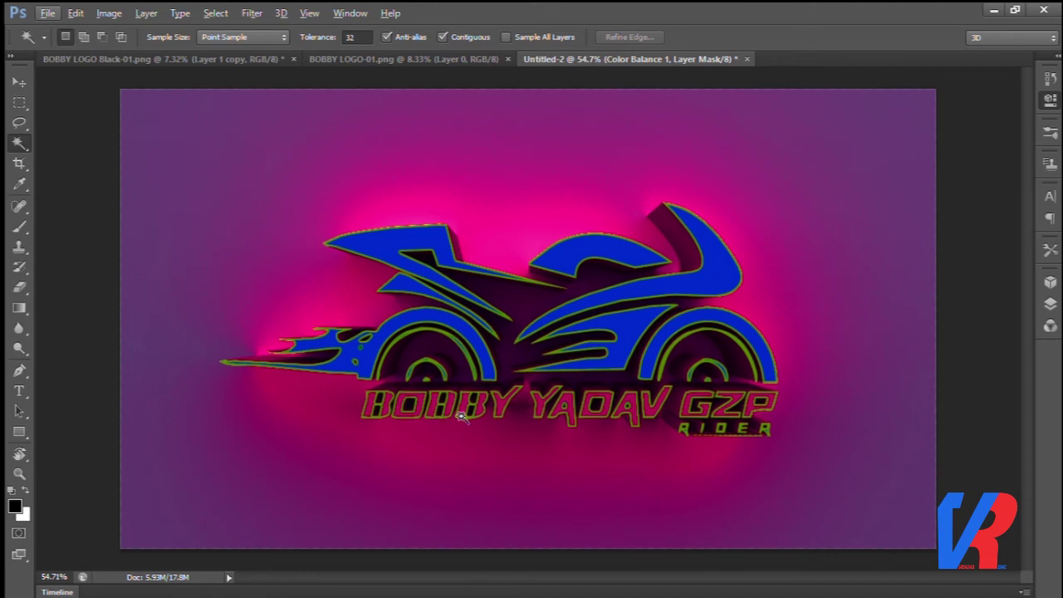
{"action": "key", "text": "ctrl+z"}
Cycle through looks like sage green and teal-grey, settling on purple with a stronger magenta glow.
{"action": "key", "text": "ctrl+alt+z"}
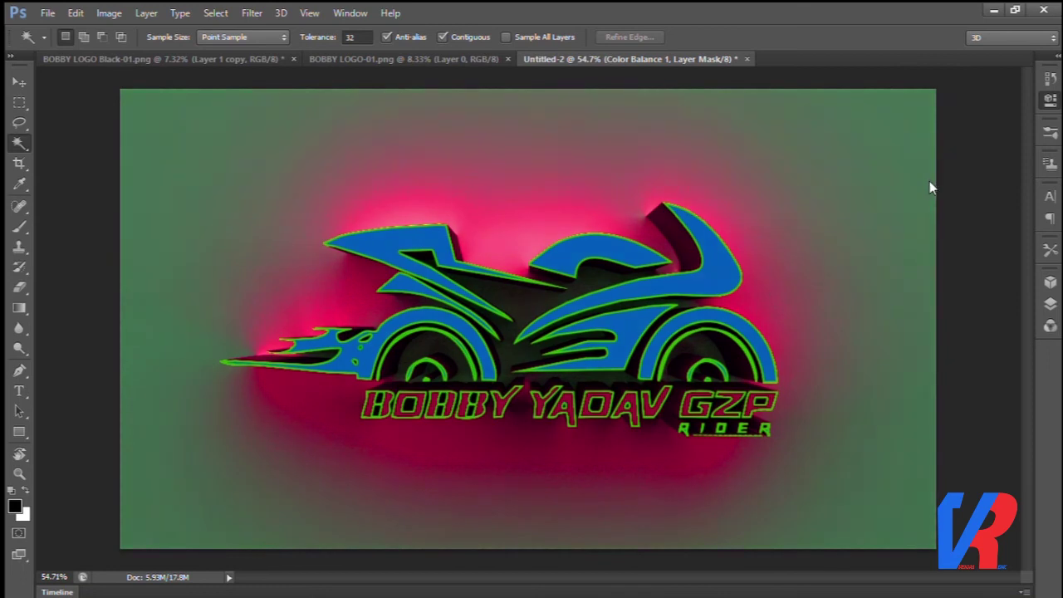
{"action": "key", "text": "ctrl+alt+z"}
{"action": "key", "text": "ctrl+shift+z"}
{"action": "key", "text": "ctrl+shift+z"}
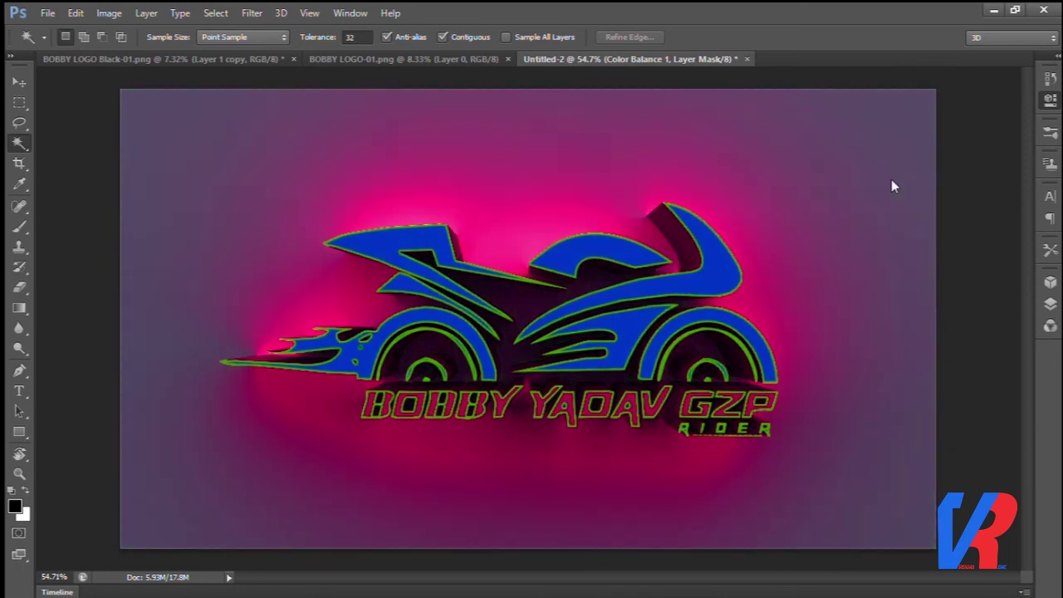
{"action": "key", "text": "ctrl+shift+z"}
{"action": "key", "text": "ctrl+shift+z"}
{"action": "key", "text": "ctrl+shift+z"}
{"action": "key", "text": "ctrl+shift+z"}
{"action": "key", "text": "ctrl+z"}
{"action": "key", "text": "ctrl+z"}
{"action": "key", "text": "ctrl+z"}
{"action": "key", "text": "ctrl+z"}
{"action": "key", "text": "ctrl+z"}
{"action": "key", "text": "ctrl+z"}
{"action": "key", "text": "ctrl+z"}
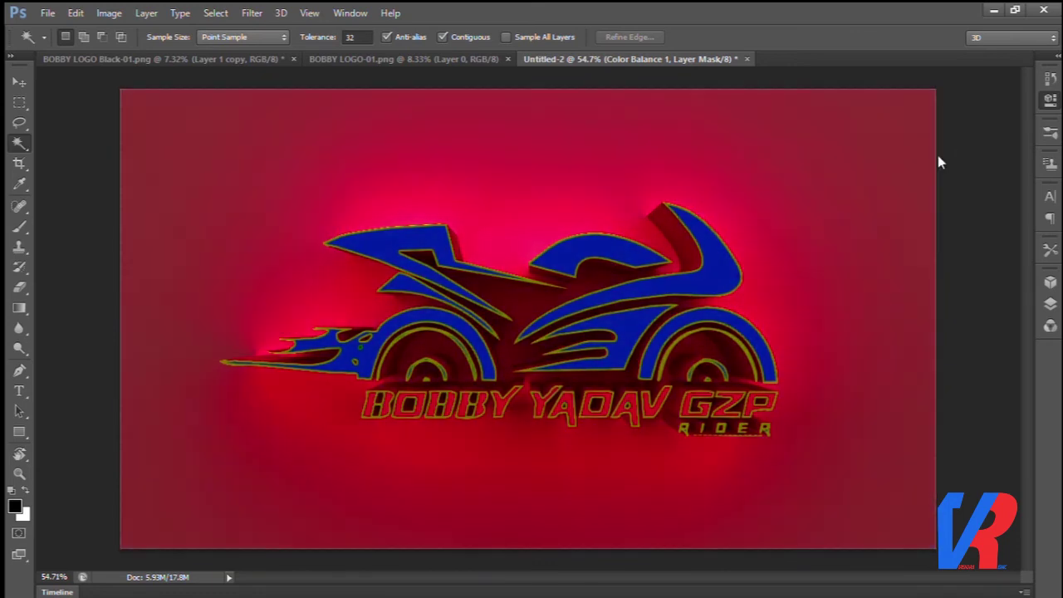
{"action": "key", "text": "ctrl+z"}
{"action": "key", "text": "ctrl+z"}
{"action": "key", "text": "ctrl+z"}
{"action": "key", "text": "ctrl+z"}
{"action": "key", "text": "ctrl+z"}
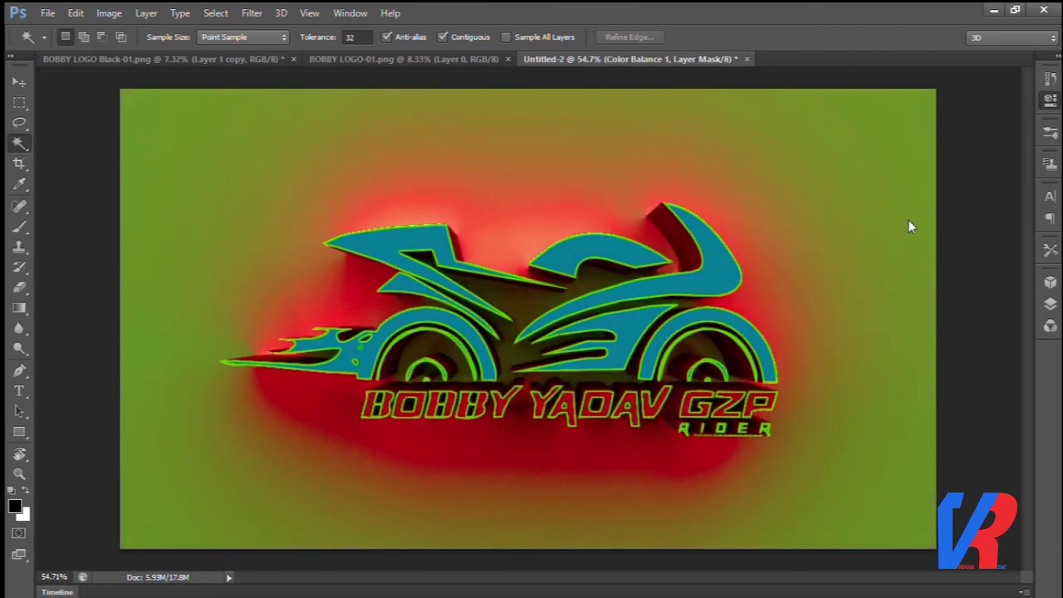
{"action": "key", "text": "ctrl+z"}
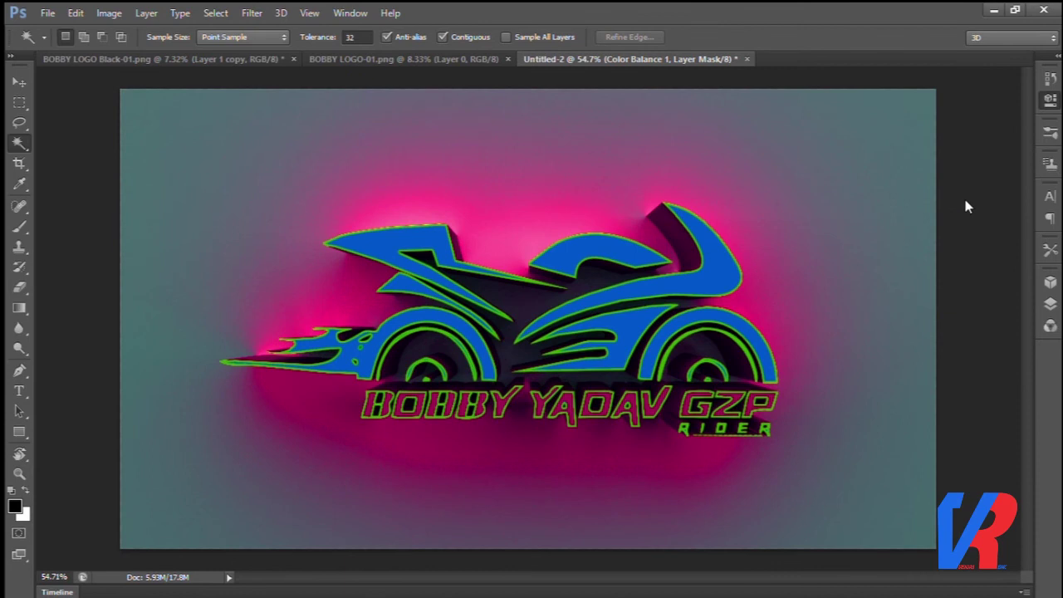
{"action": "key", "text": "ctrl+z"}
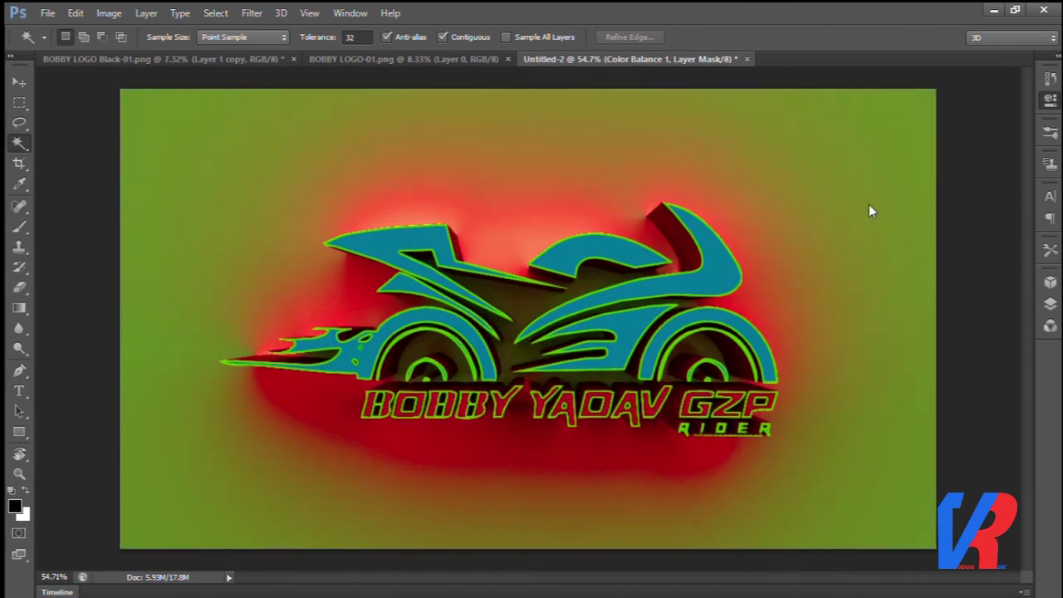
{"action": "key", "text": "ctrl+z"}
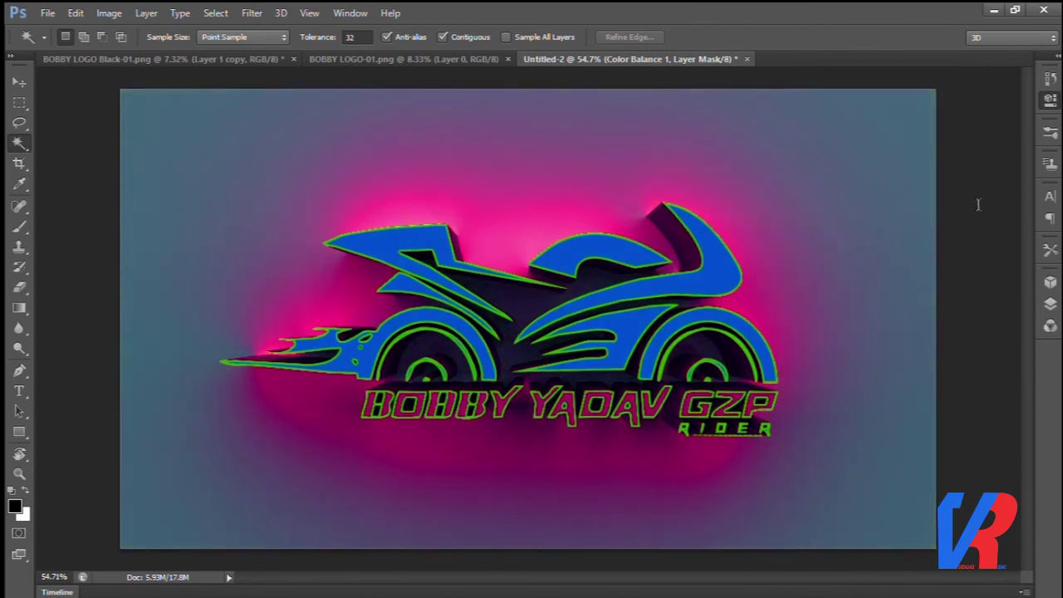
{"action": "key", "text": "ctrl+alt+z"}
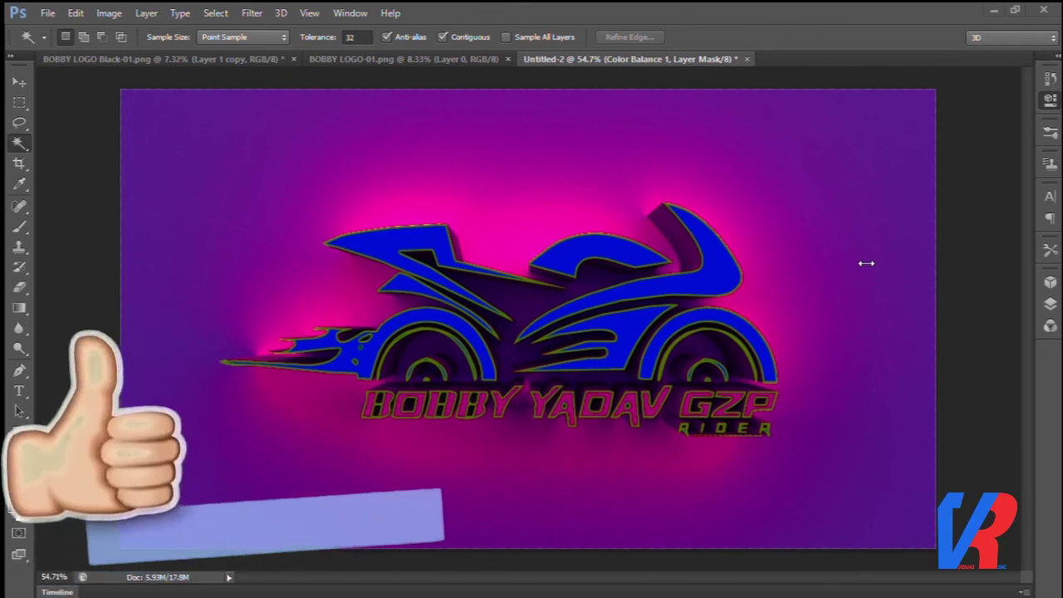
{"action": "scroll", "coordinate": [761, 428], "scroll_direction": "up", "scroll_amount": 2}
{"action": "scroll", "coordinate": [761, 428], "scroll_direction": "up", "scroll_amount": 5}
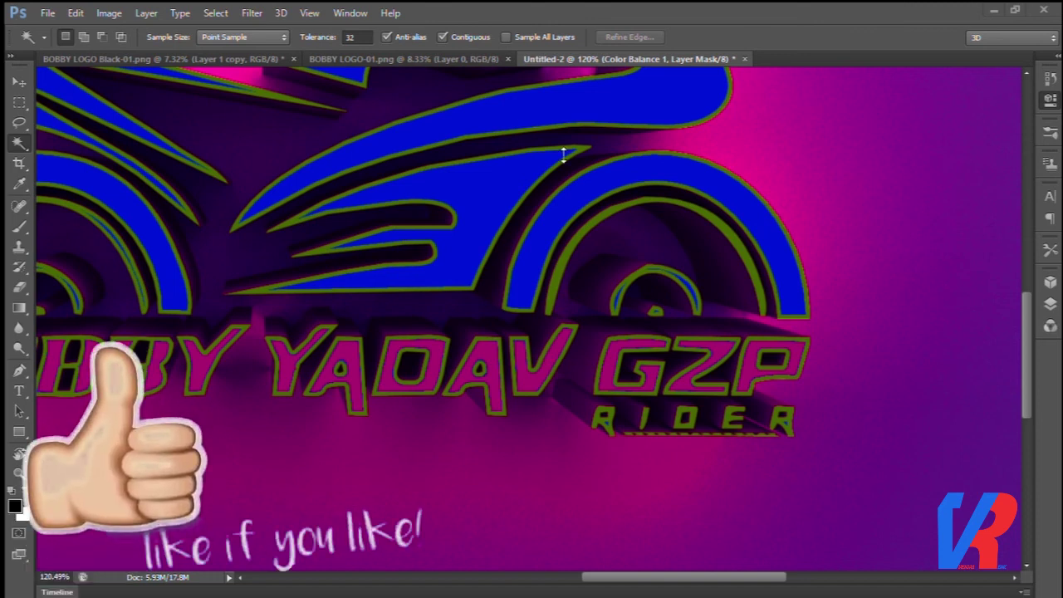
{"action": "scroll", "coordinate": [563, 154], "scroll_direction": "down", "scroll_amount": 1}
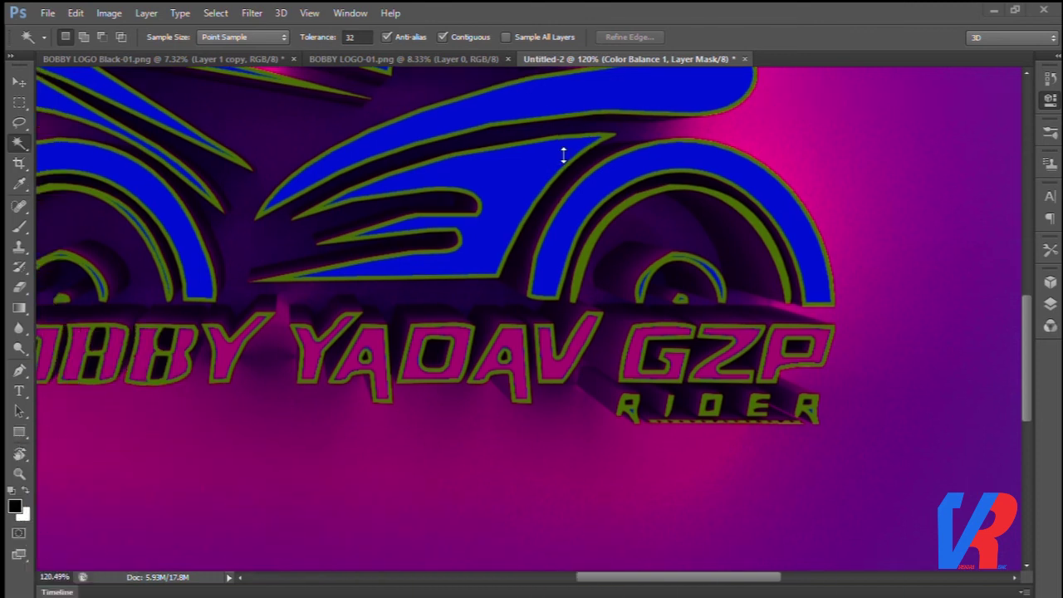